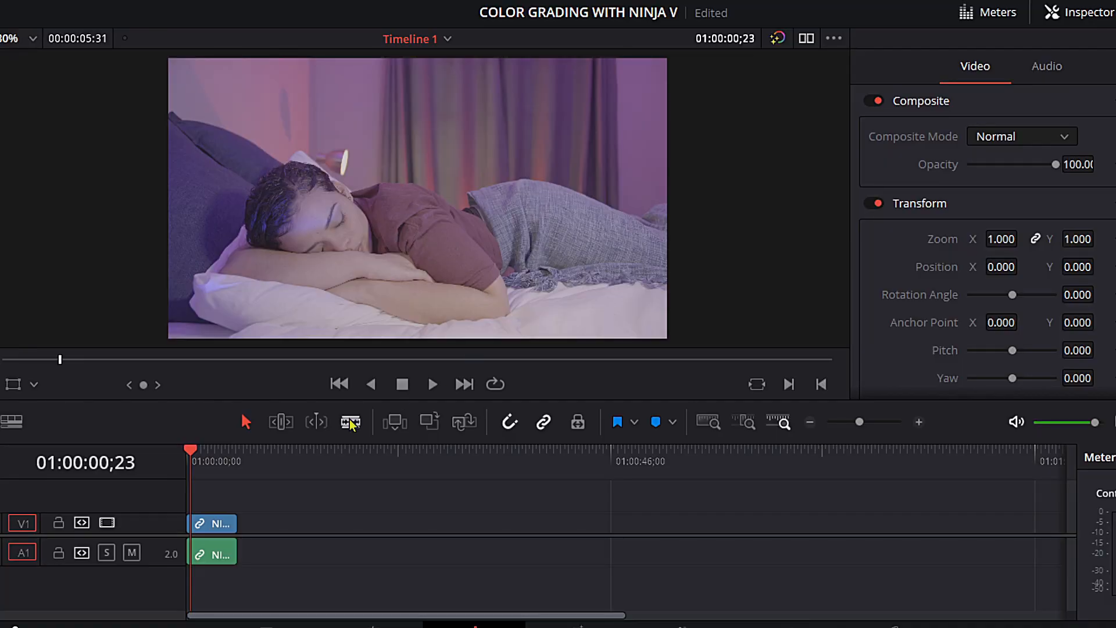
Step: Park the playhead at the end of the first clip on Timeline 1 and open that clip in the Color page
click(225, 460)
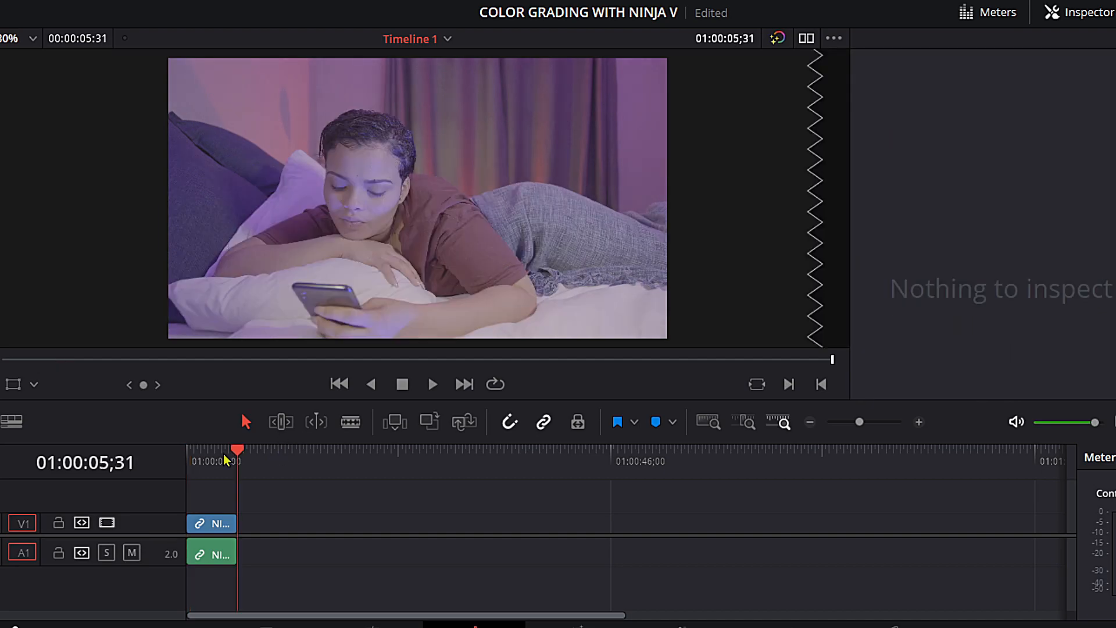
click(211, 530)
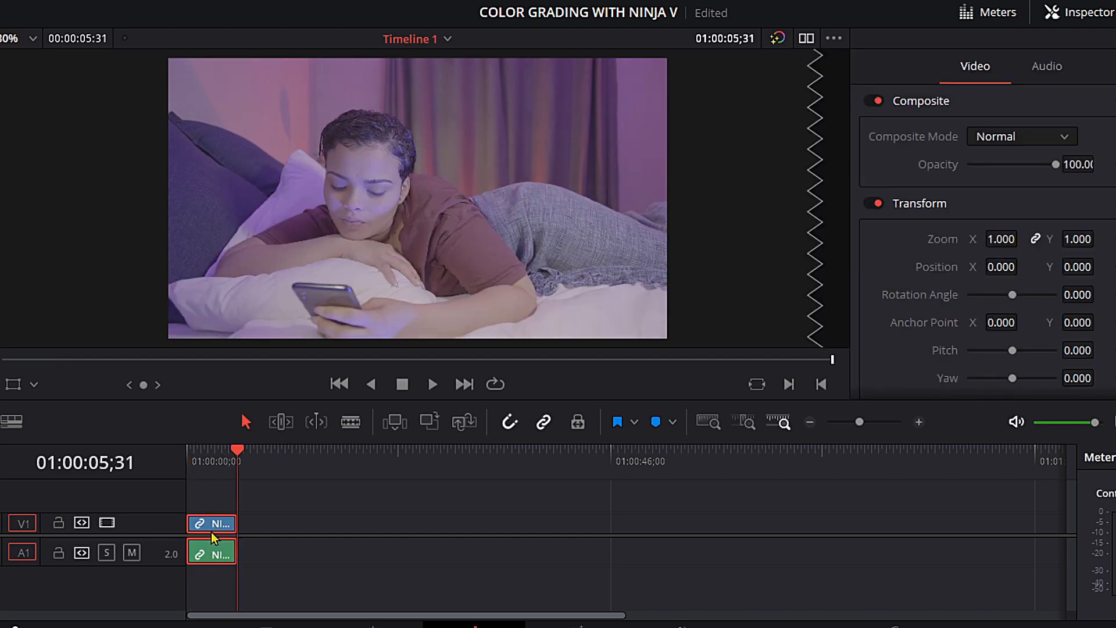
click(683, 624)
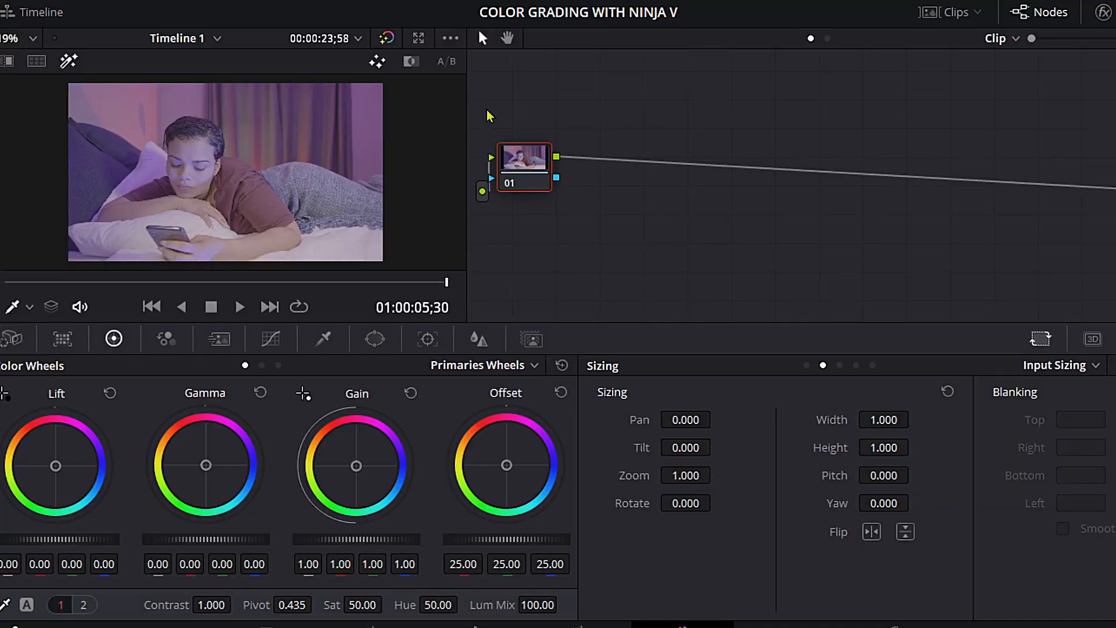
Step: Move node 01 higher in the node graph, add a serial node after it and place the new node directly beneath it
drag(518, 178, 515, 136)
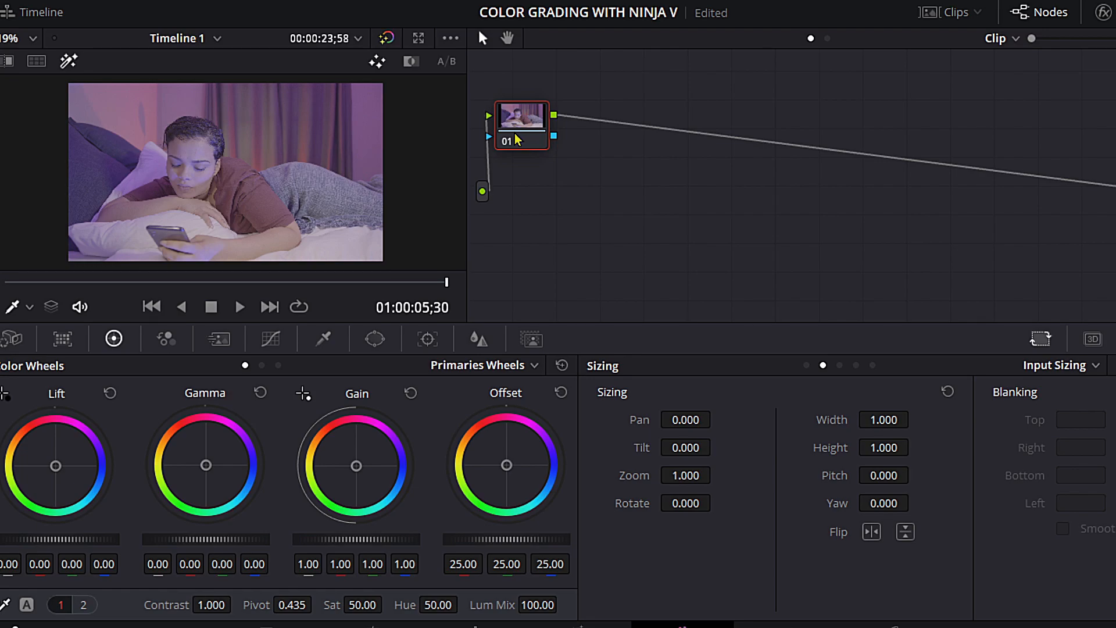
right_click(515, 140)
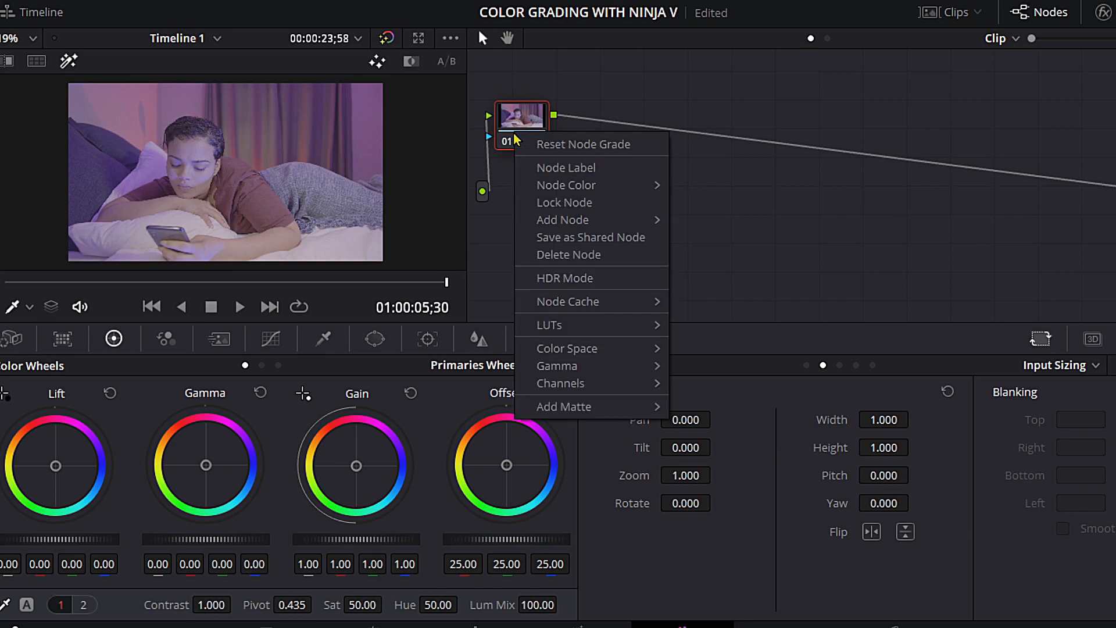
mouse_move(583, 221)
click(740, 228)
drag(607, 121, 529, 212)
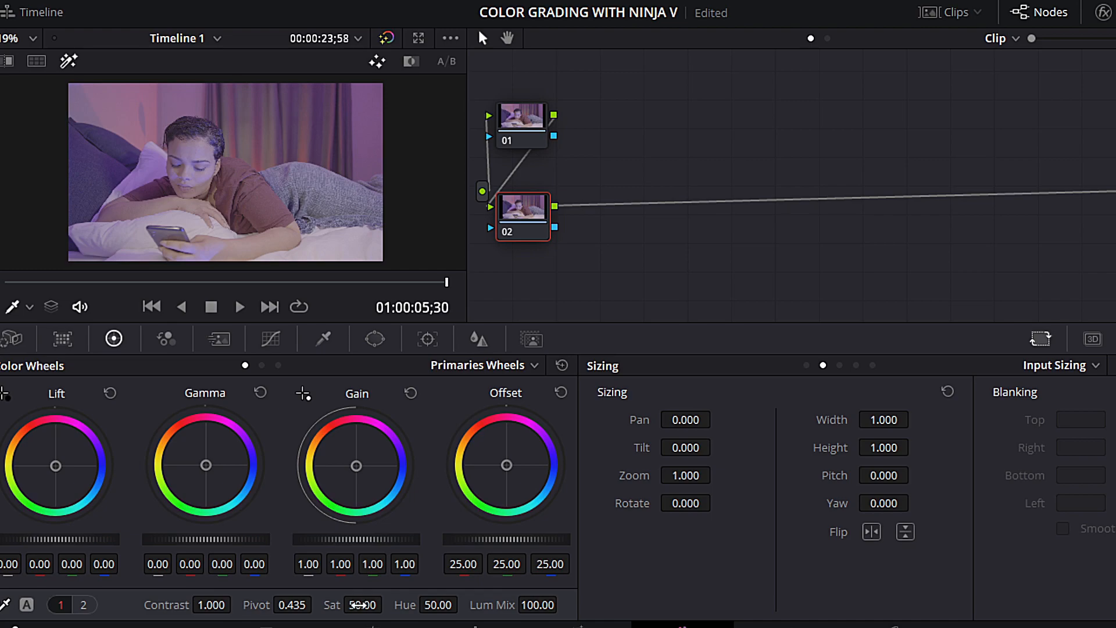
Step: Set node 02's saturation to 80 and its contrast to 1.400
drag(360, 605, 387, 603)
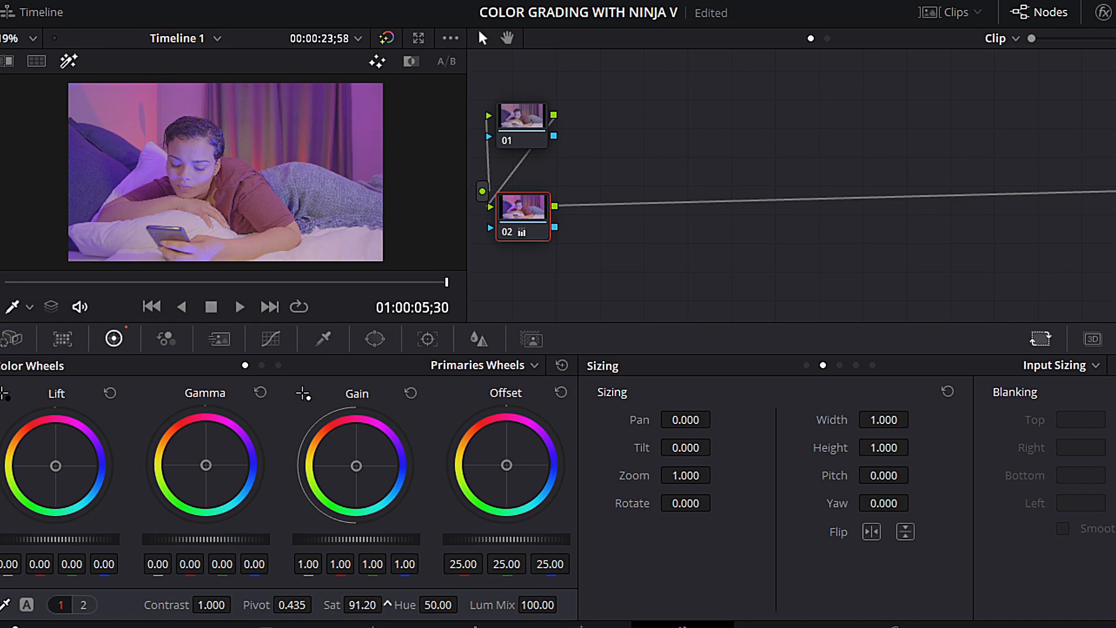
drag(388, 605, 387, 605)
double_click(362, 605)
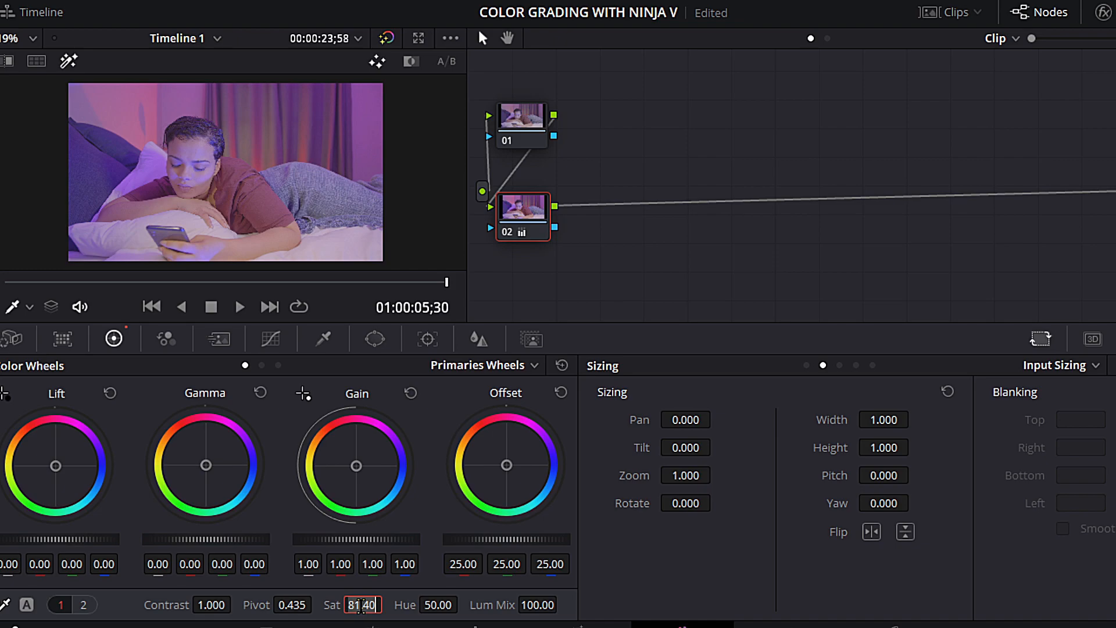
text(80)
key(Return)
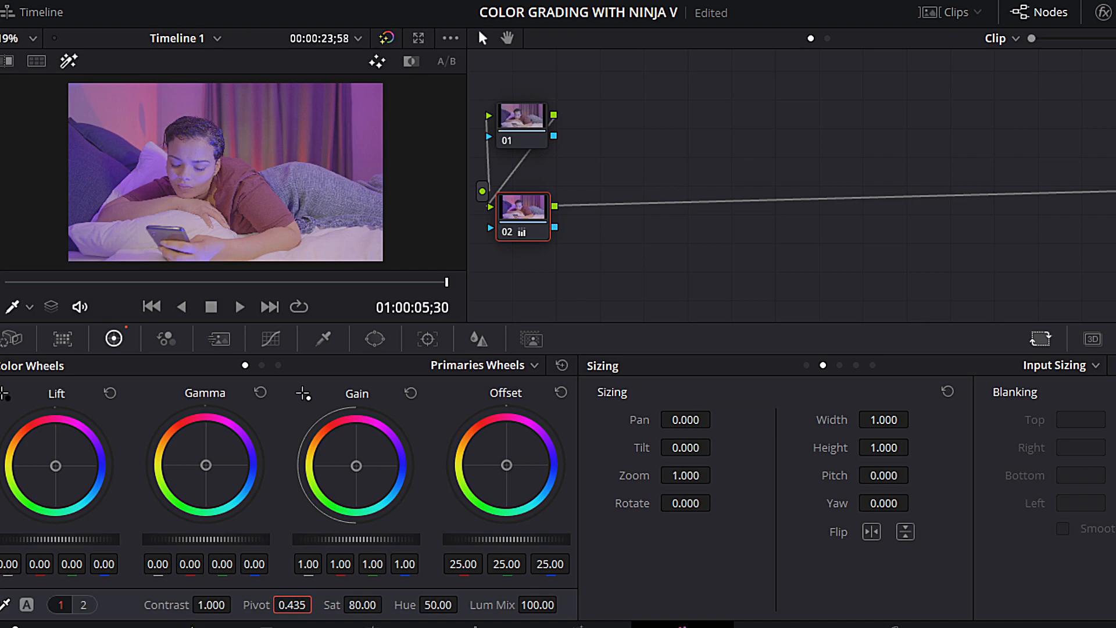
drag(204, 605, 236, 604)
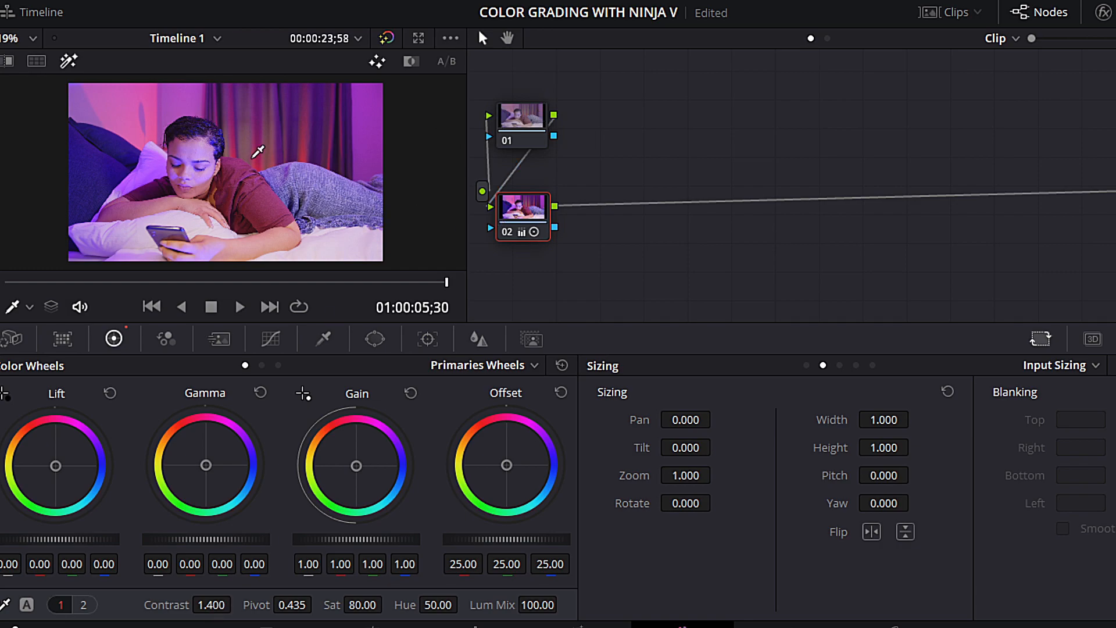
Step: Compare the enlarged frame with the grade bypassed and enabled
key(alt+f)
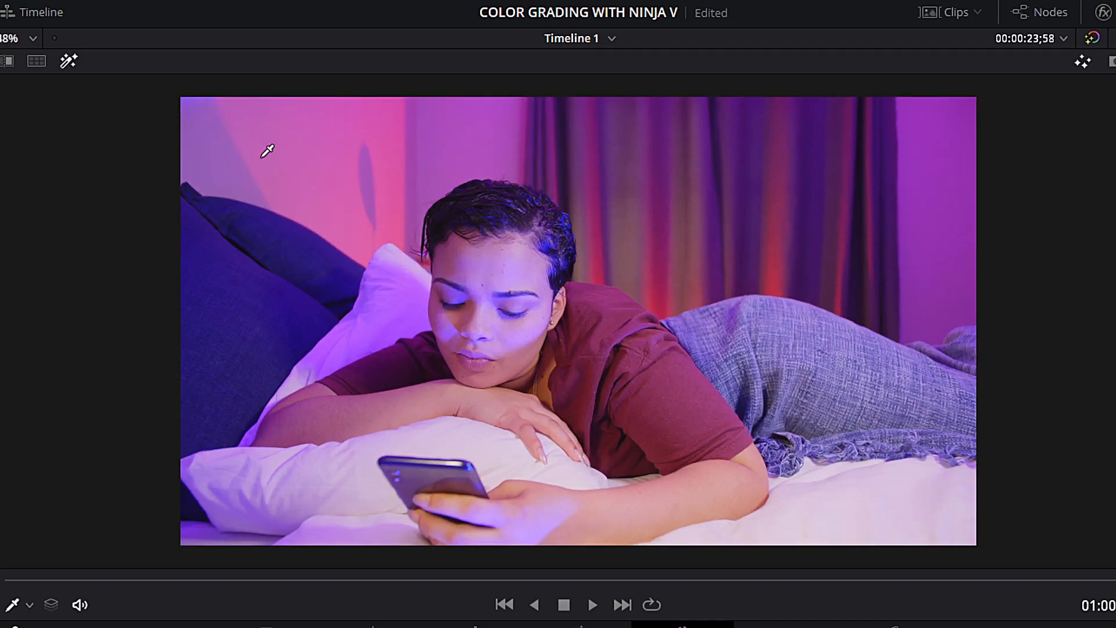
key(shift+d)
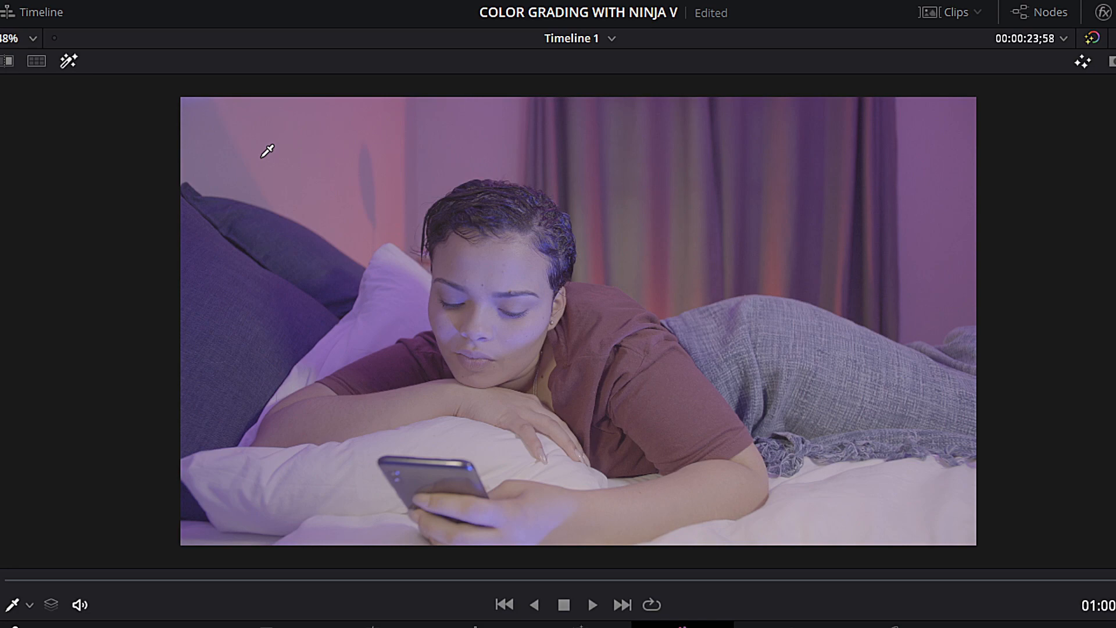
key(shift+d)
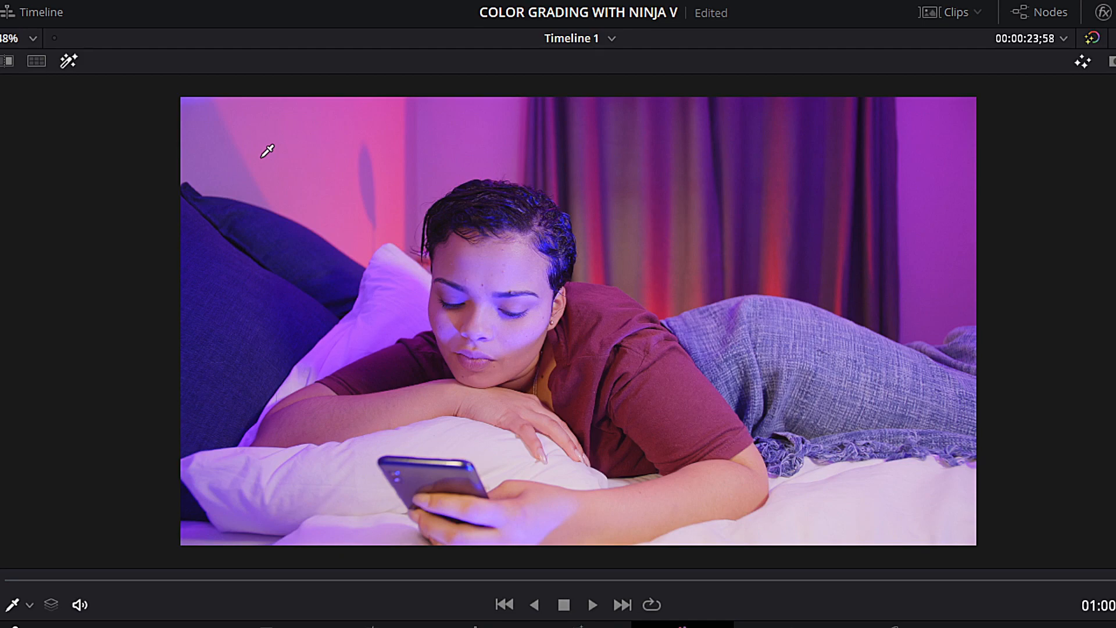
key(alt+f)
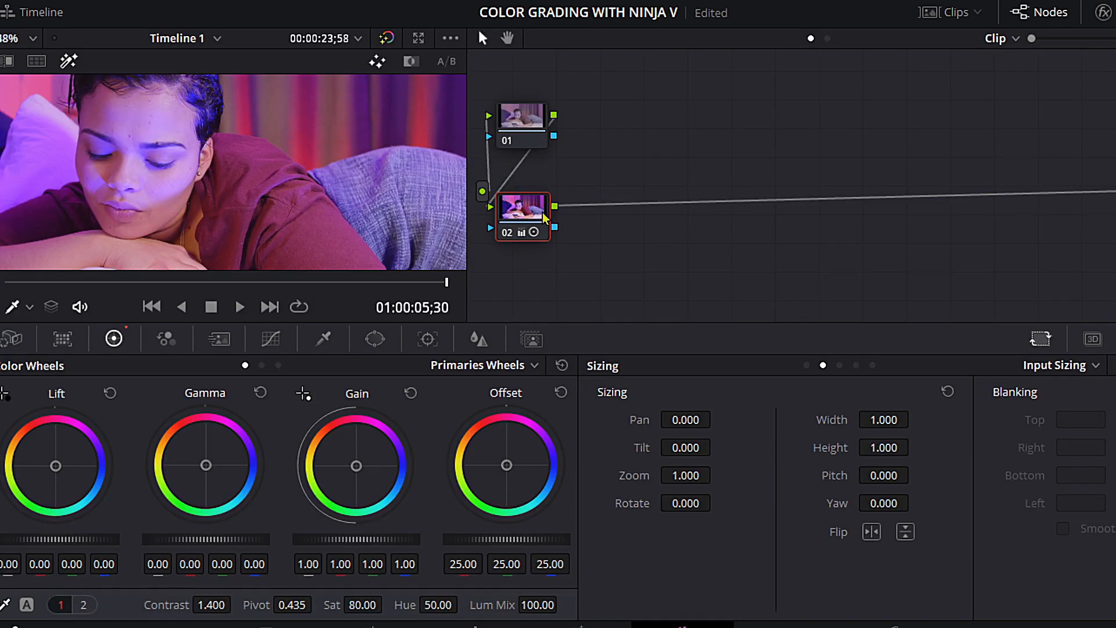
Step: Set node 02's master Lift to -0.03, Gain to 1.06 and Gamma to -0.02
scroll(386, 215, down, 2)
scroll(389, 213, up, 1)
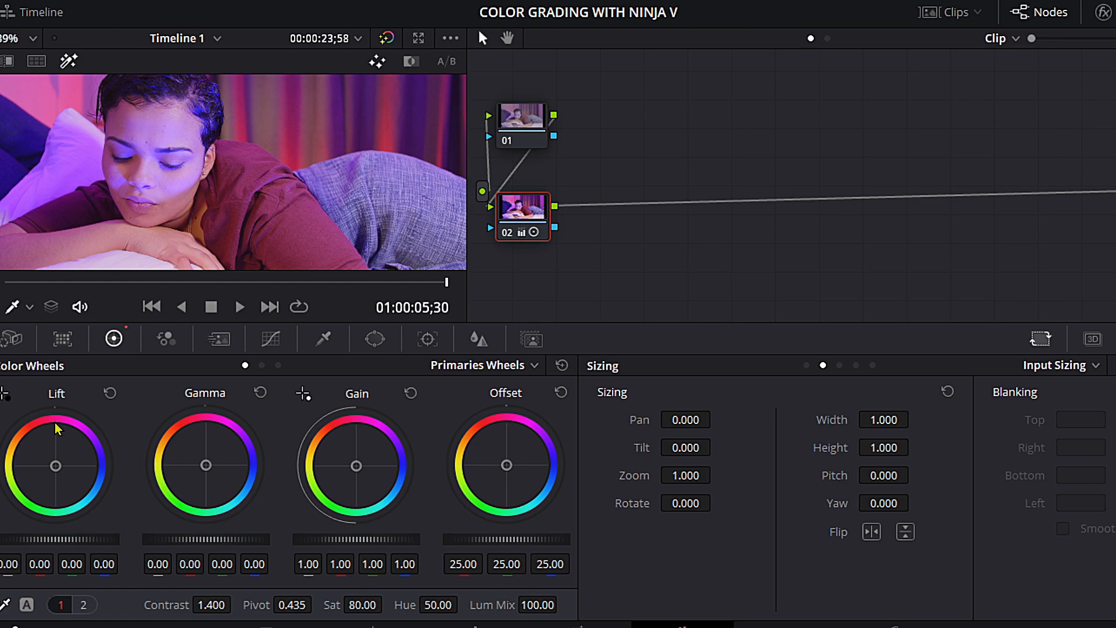
drag(102, 549, 74, 549)
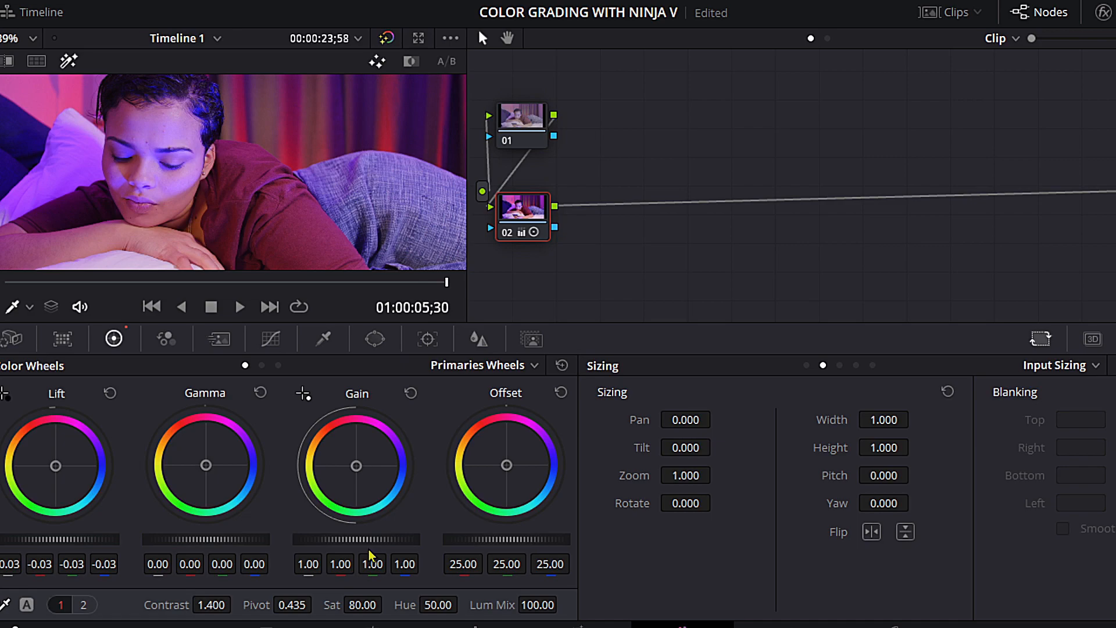
drag(348, 543, 373, 543)
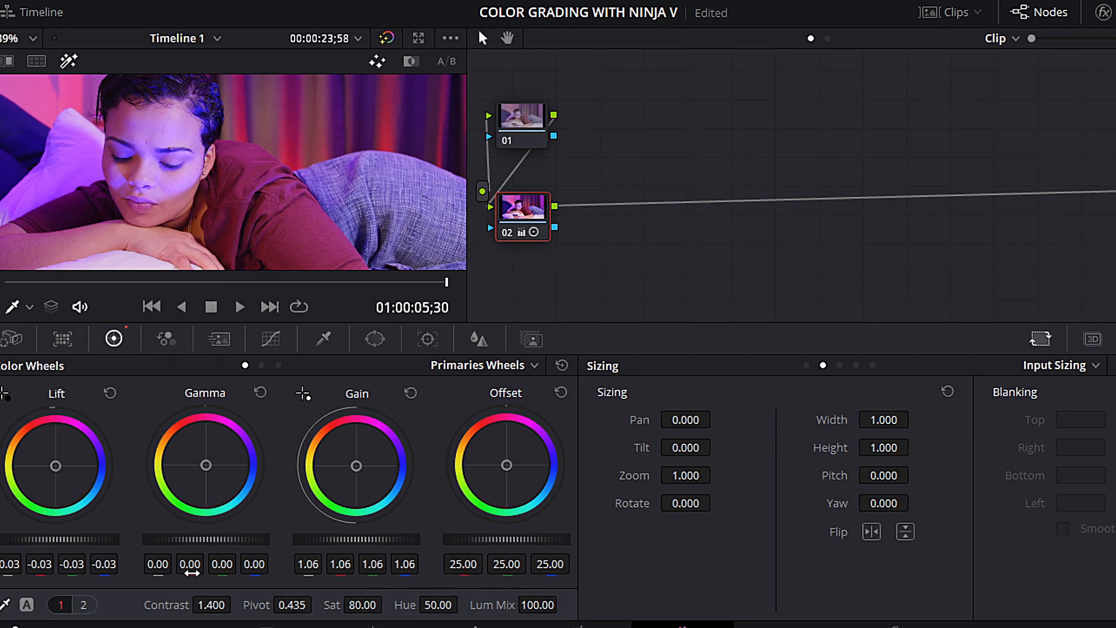
drag(238, 546, 232, 545)
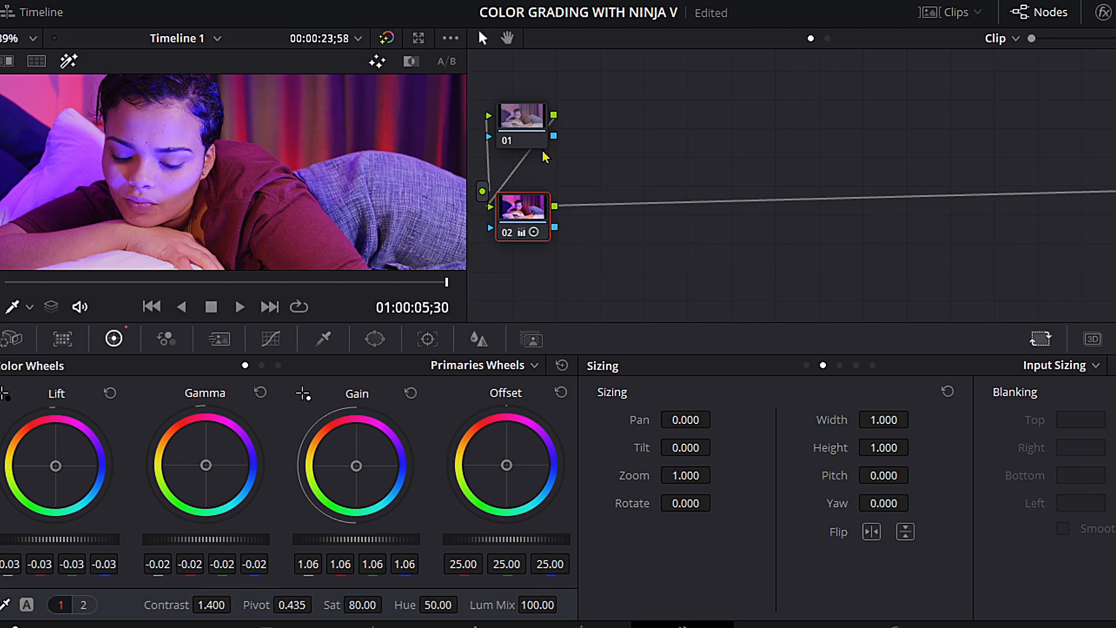
Step: White-balance node 02 by sampling the white pillow next to the phone
scroll(371, 152, down, 3)
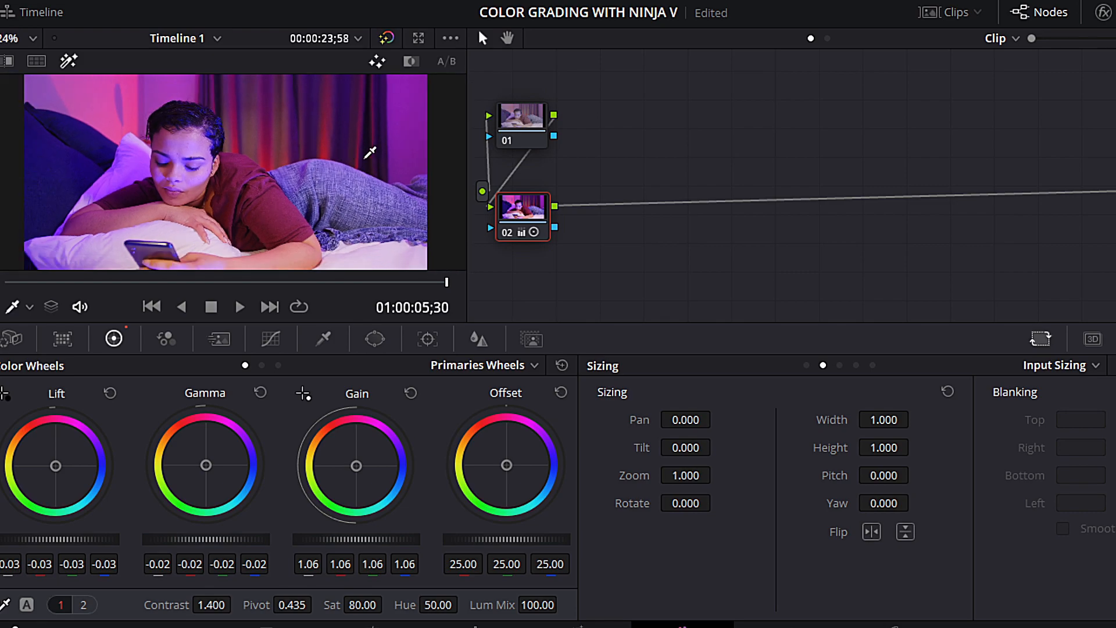
click(4, 604)
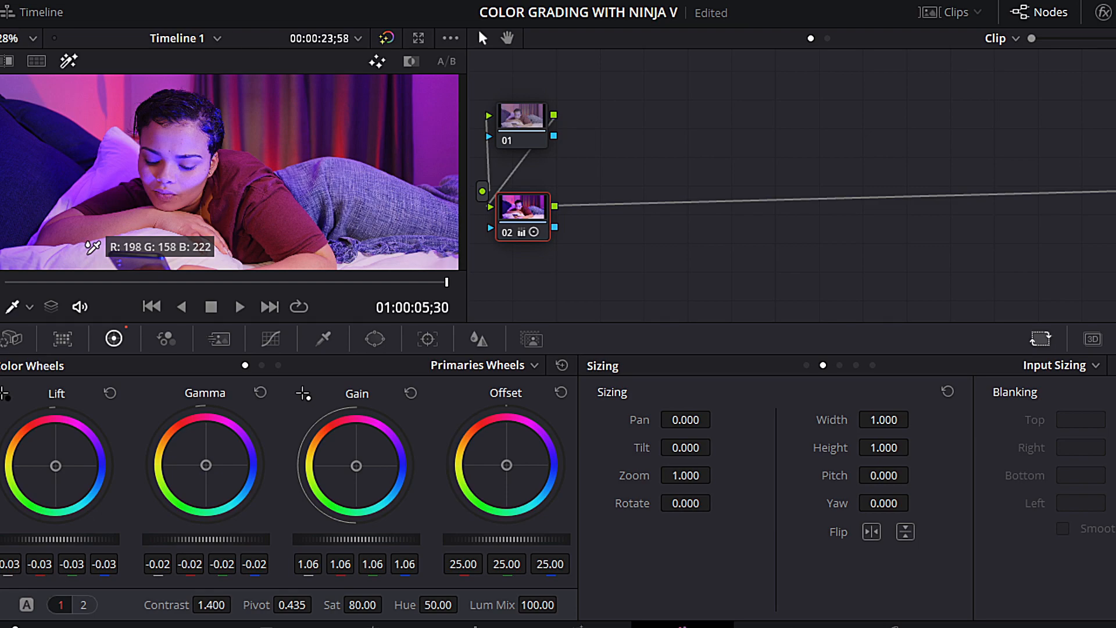
click(88, 252)
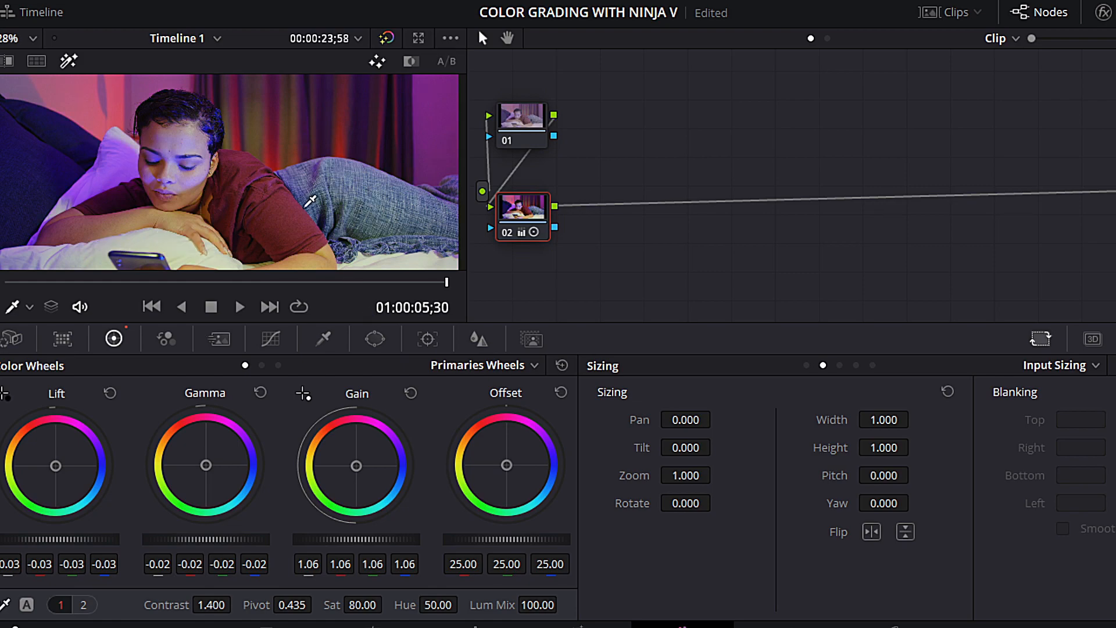
scroll(260, 197, up, 1)
scroll(260, 198, up, 2)
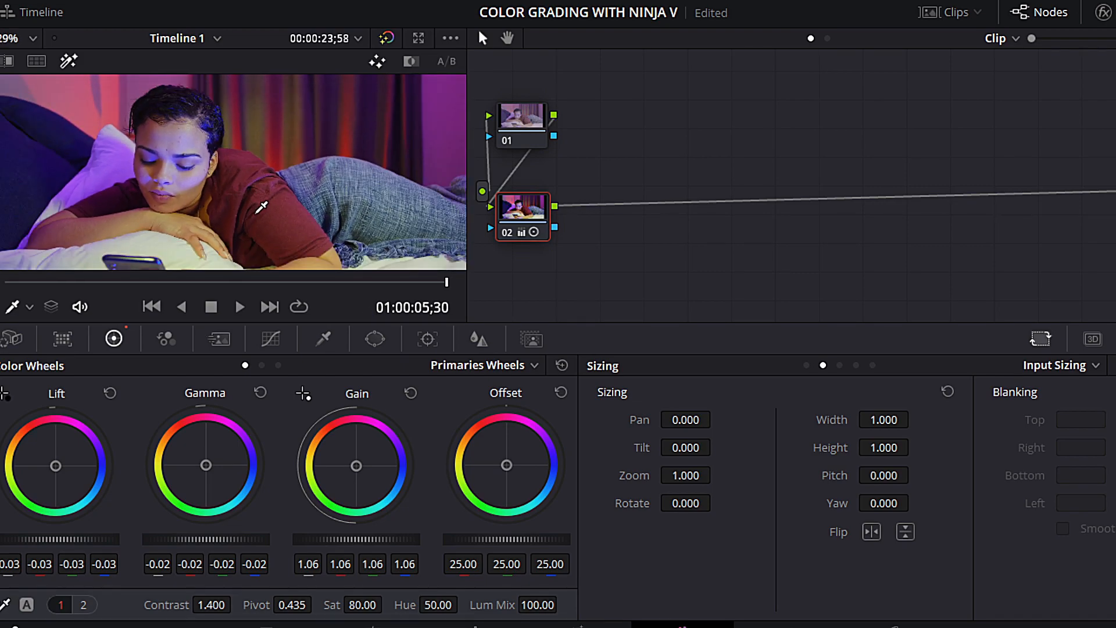
scroll(213, 239, down, 3)
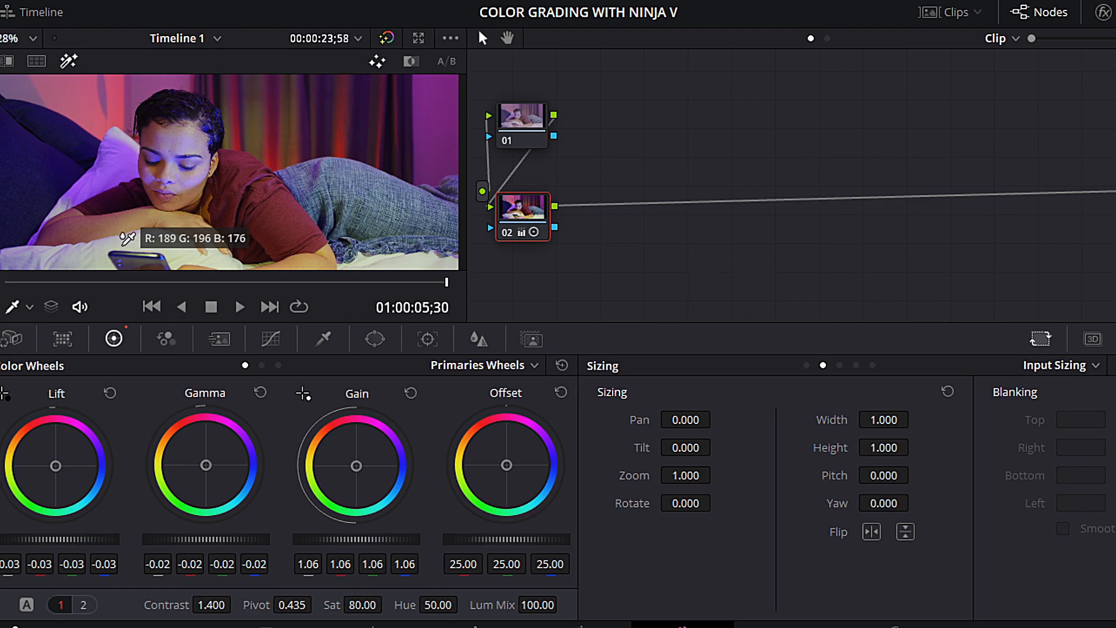
click(127, 238)
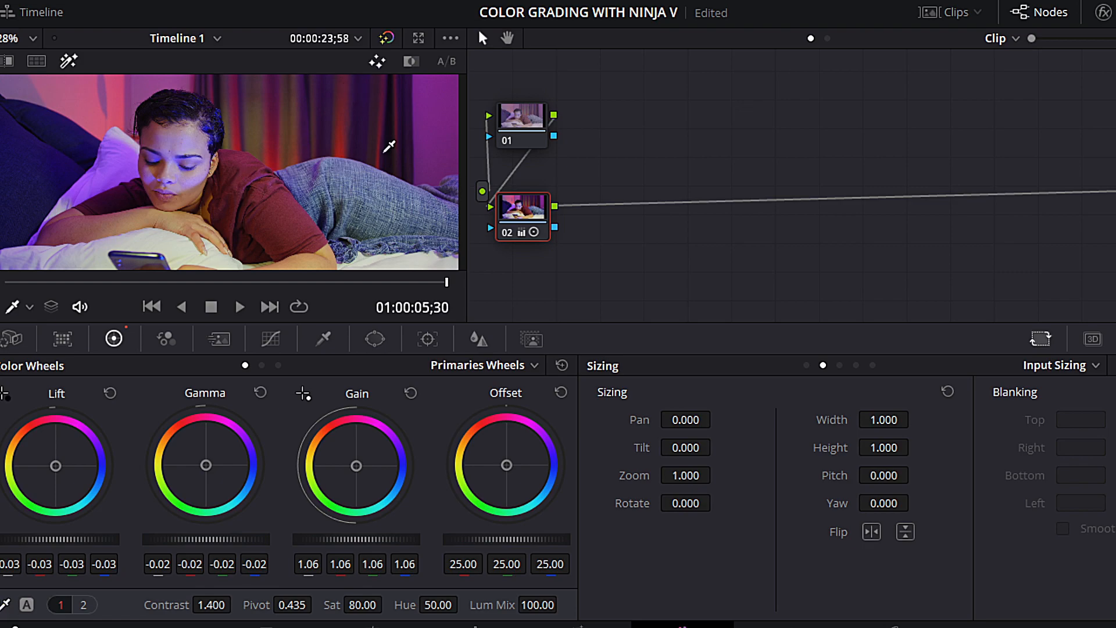
Step: Review the white-balanced frame in the enlarged viewer
drag(516, 222, 499, 223)
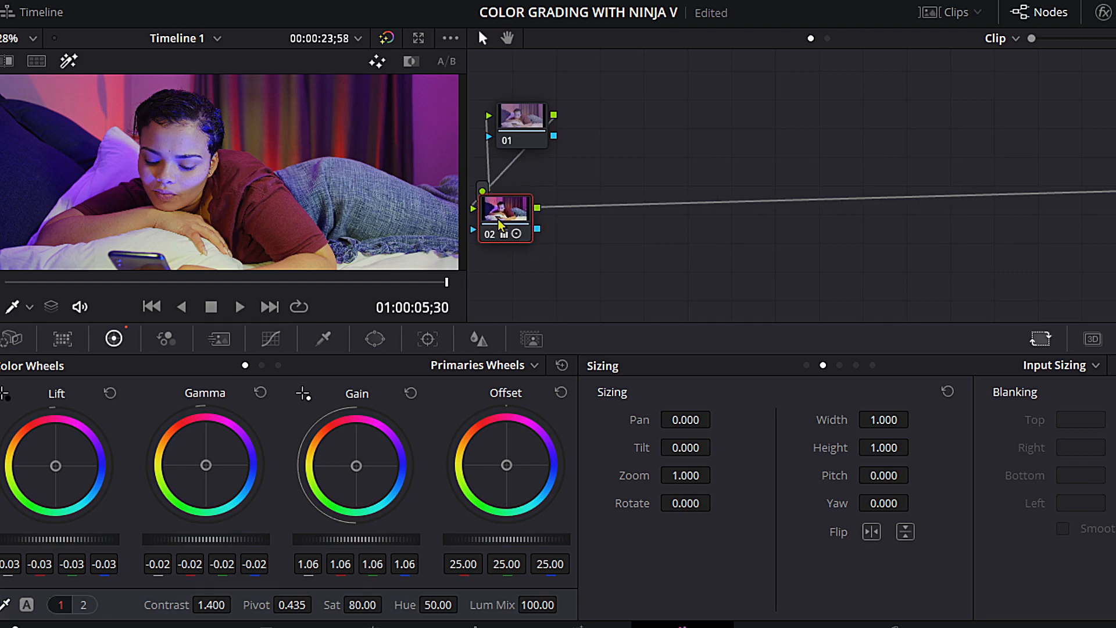
key(alt+f)
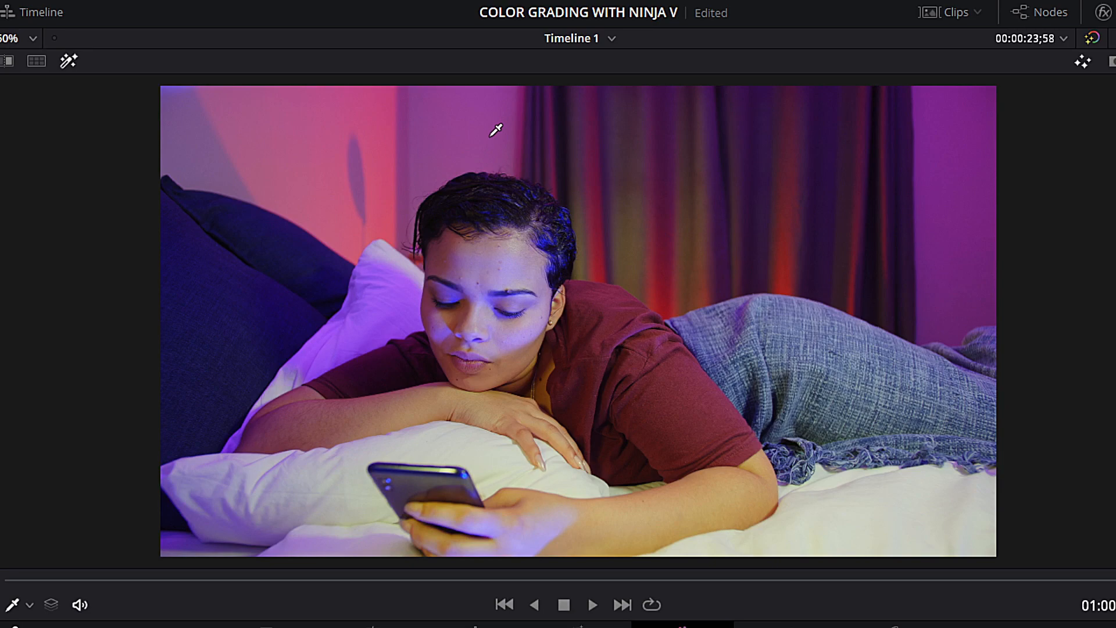
key(alt+f)
Step: Shift node 02 clear of the source input and append two serial nodes in a row after it
drag(520, 220, 541, 216)
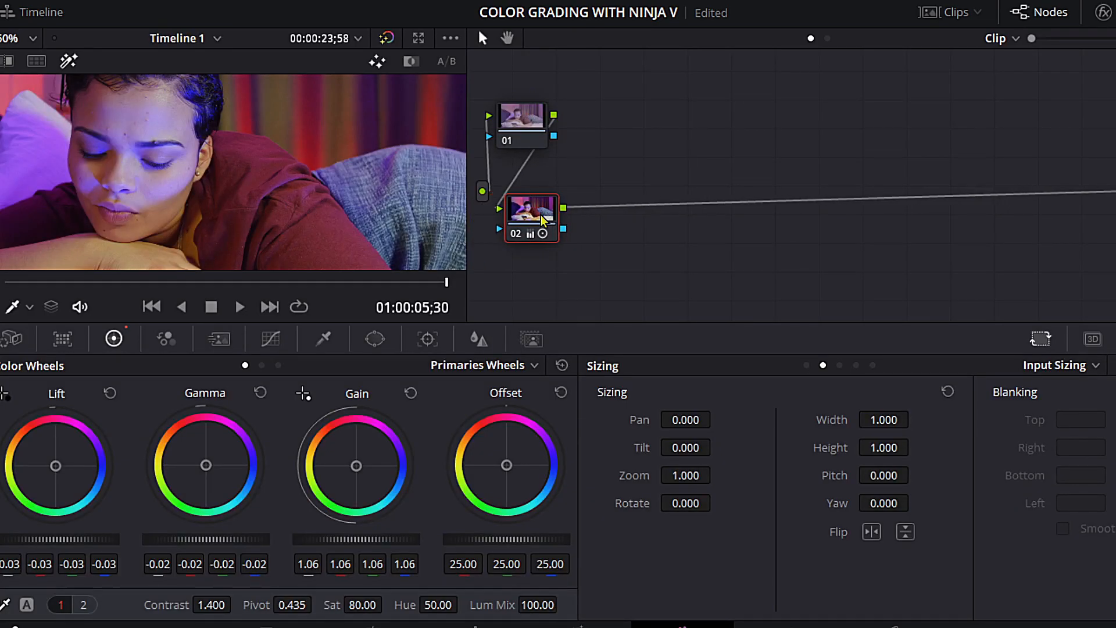
right_click(541, 217)
mouse_move(593, 311)
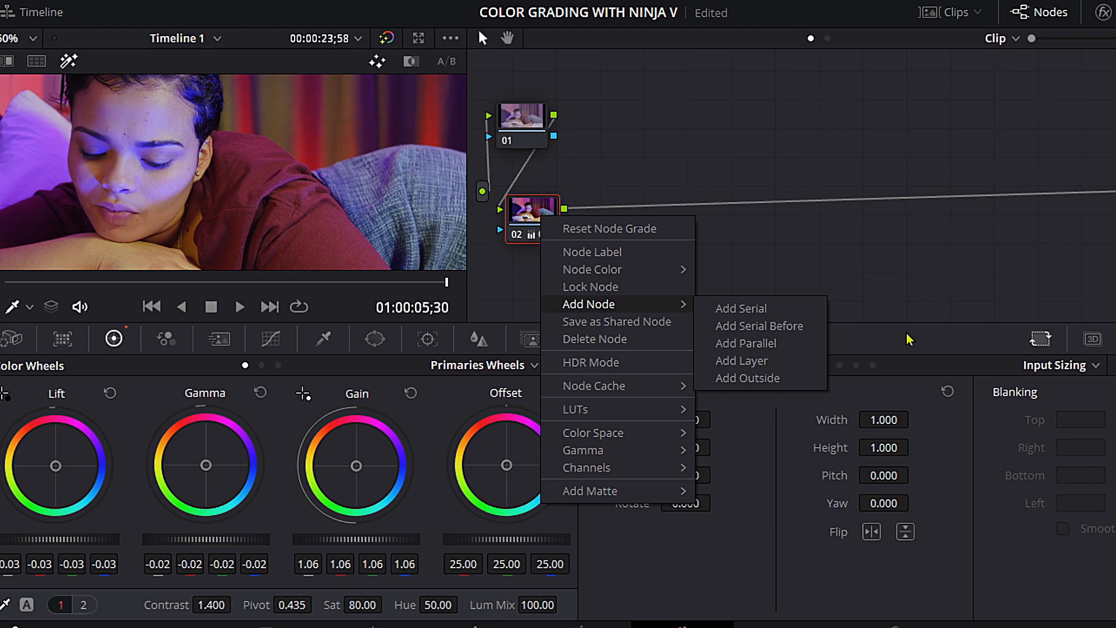
click(759, 309)
drag(610, 193, 611, 199)
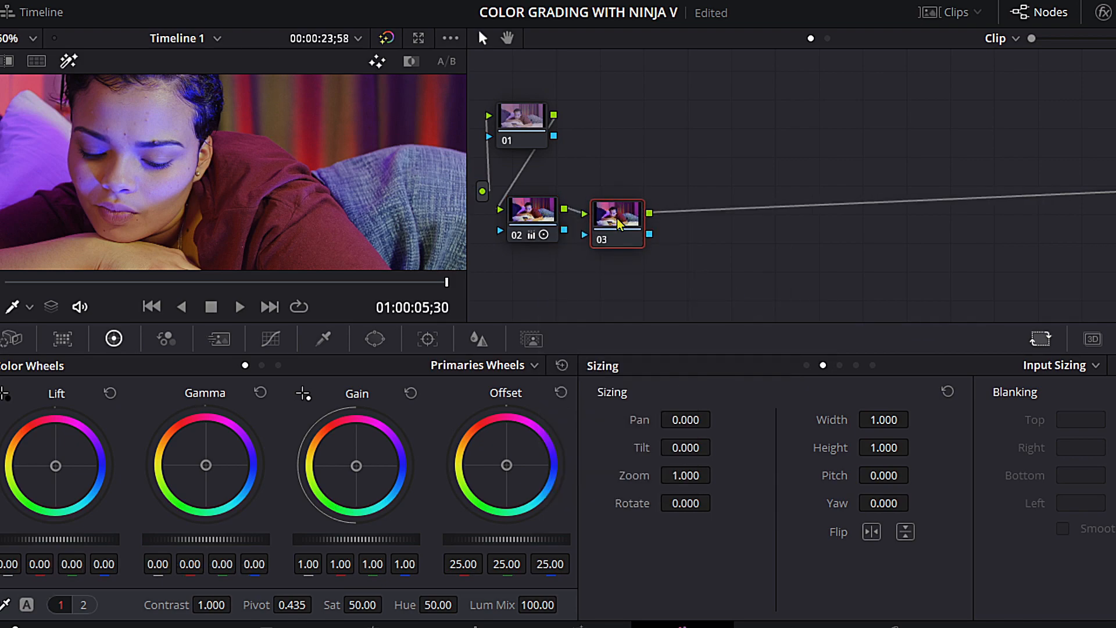
right_click(616, 217)
mouse_move(686, 310)
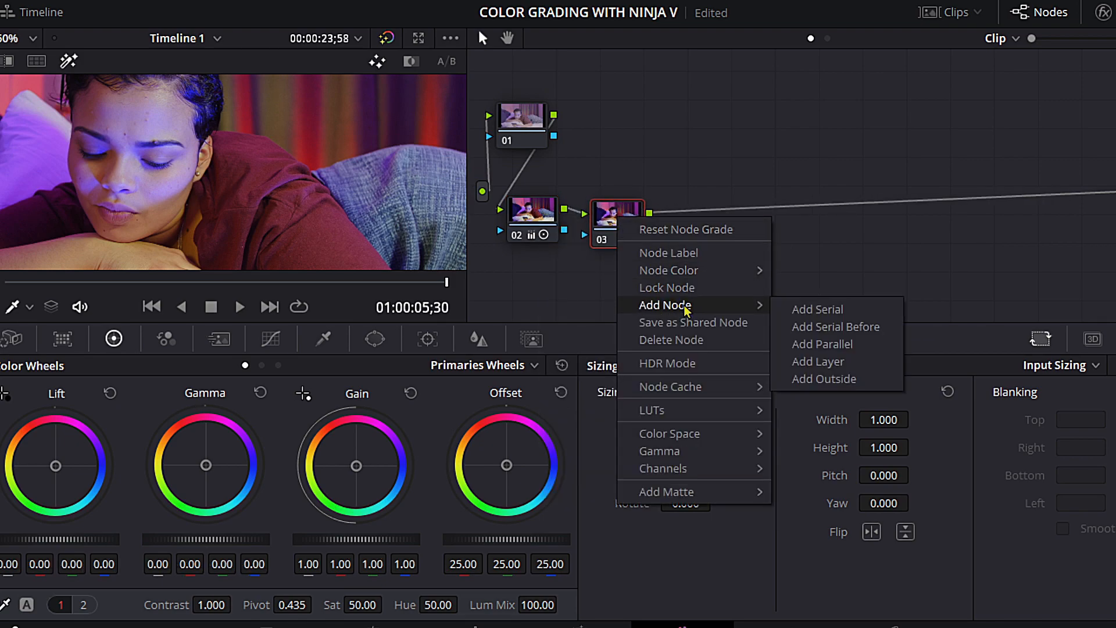
click(819, 310)
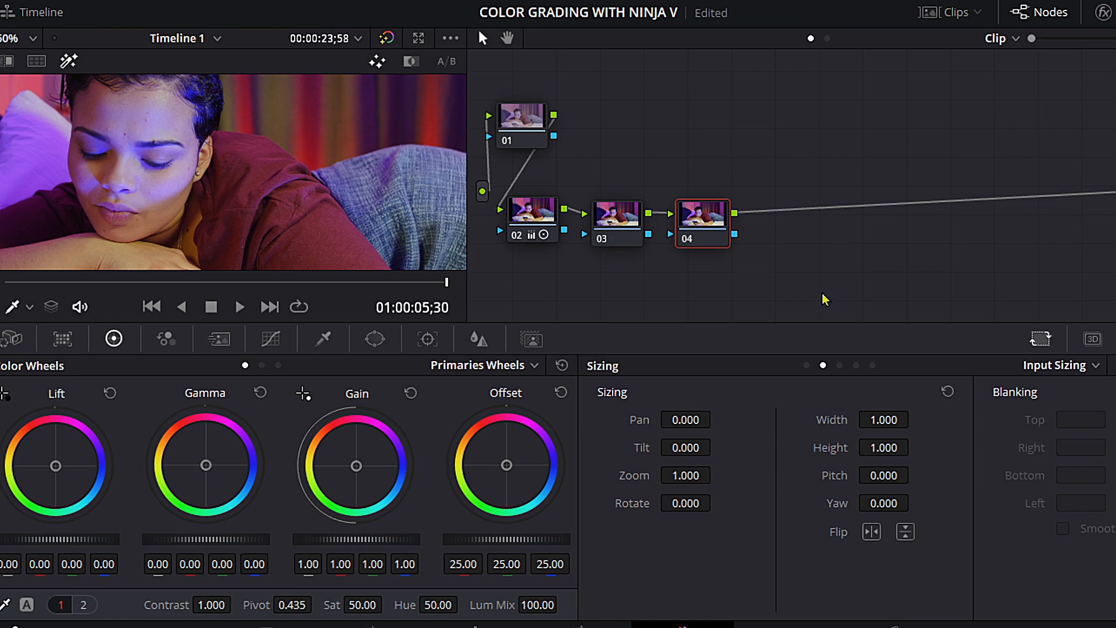
Step: Add a layer node to node 04, link node 03's key output to node 06's key input, and align node 04 above node 06
right_click(716, 221)
mouse_move(766, 303)
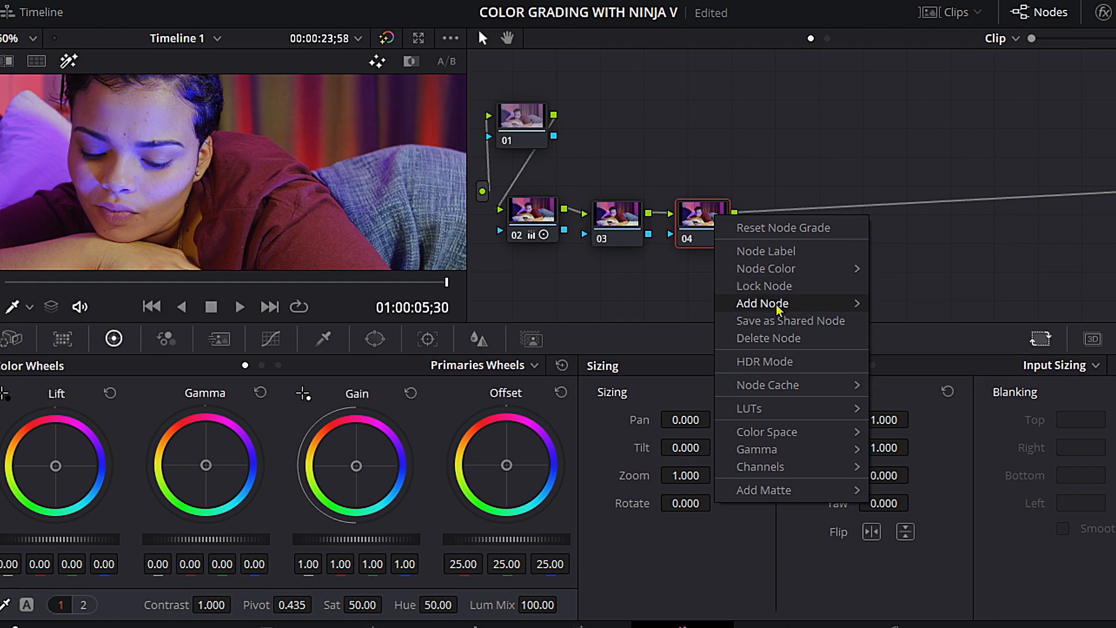
click(922, 361)
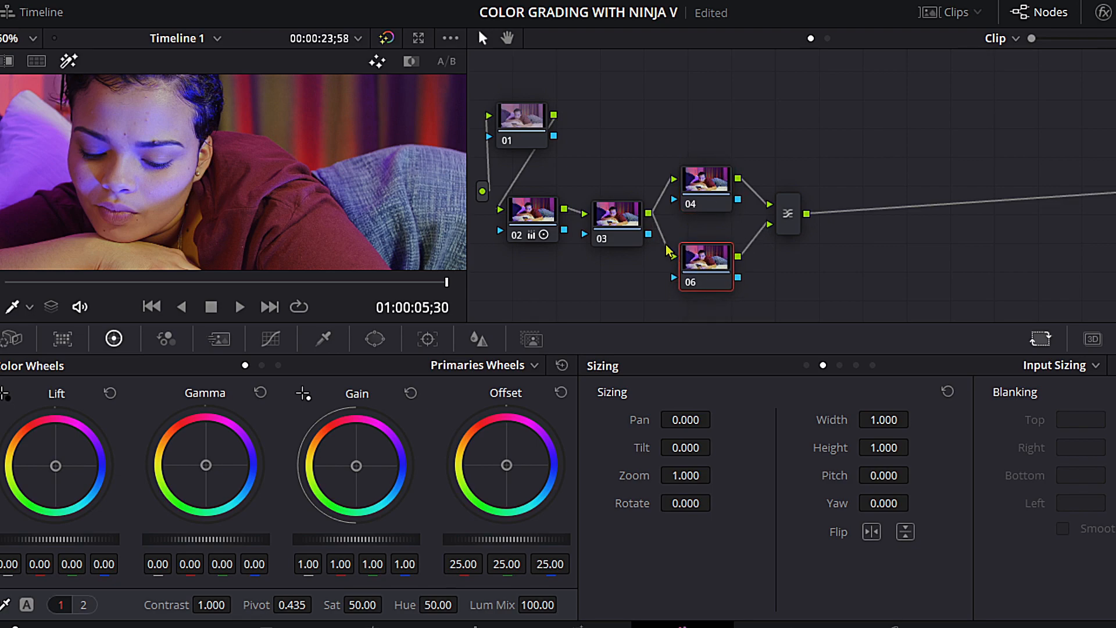
drag(649, 235, 704, 269)
click(615, 217)
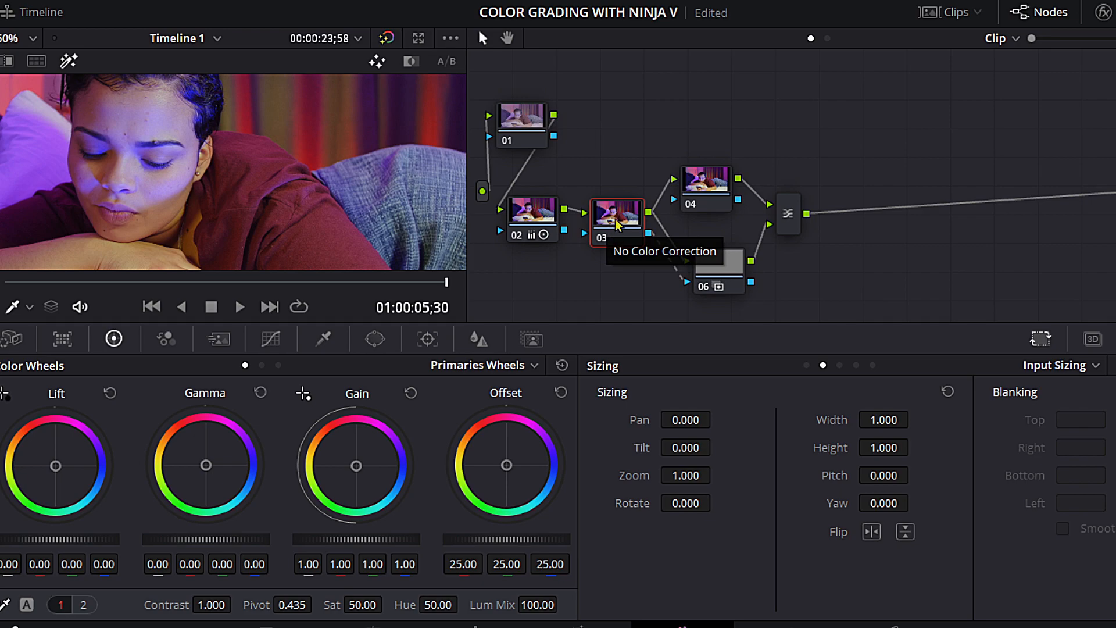
drag(707, 184, 717, 185)
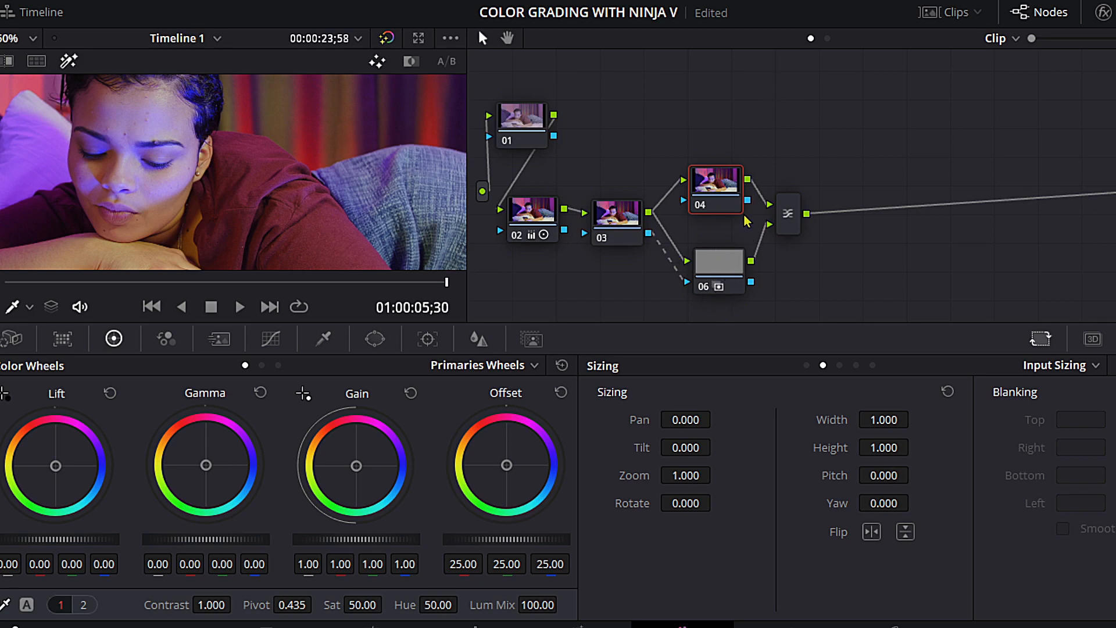
Step: Open the HSL qualifier for node 03
click(623, 229)
drag(619, 222, 619, 221)
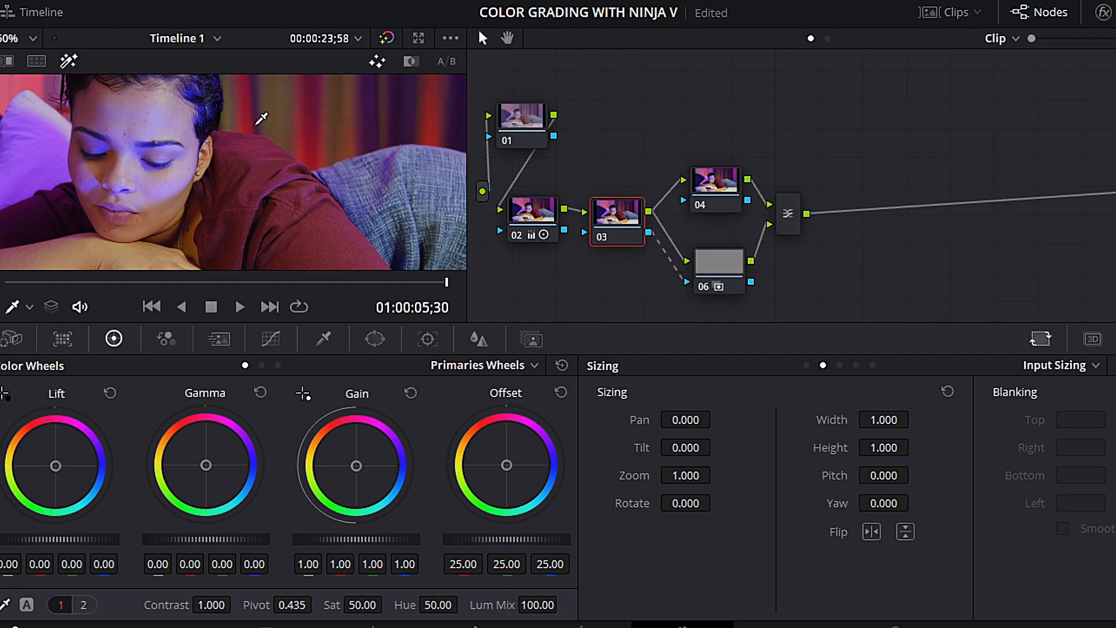
click(324, 345)
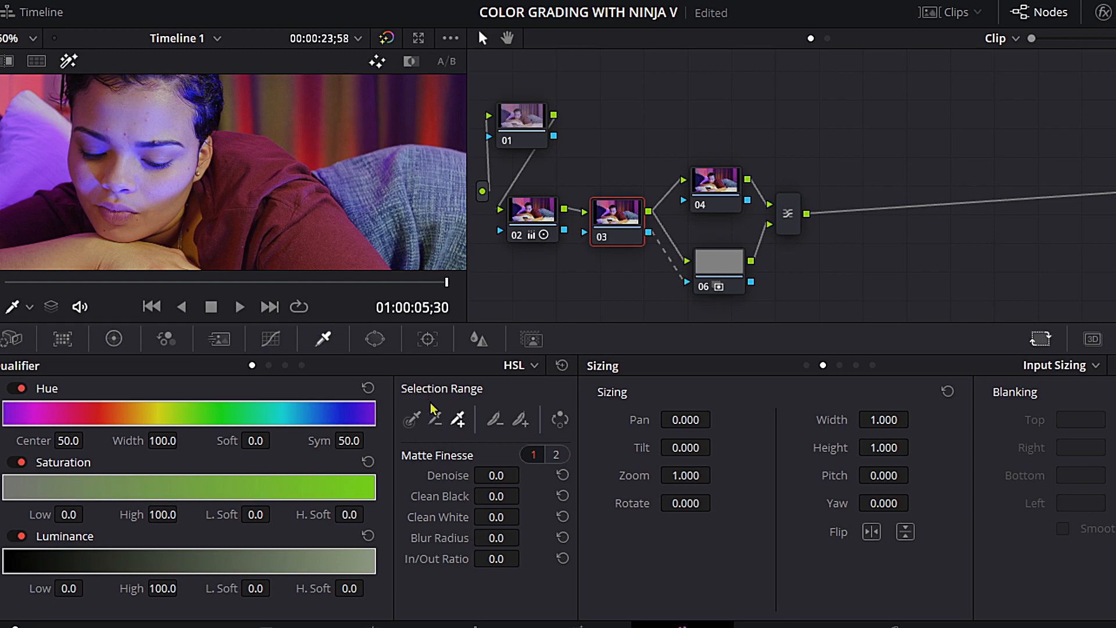
Step: Sample the purple-lit facial skin as node 03's key and set its hue width to 15.0
click(414, 429)
click(145, 112)
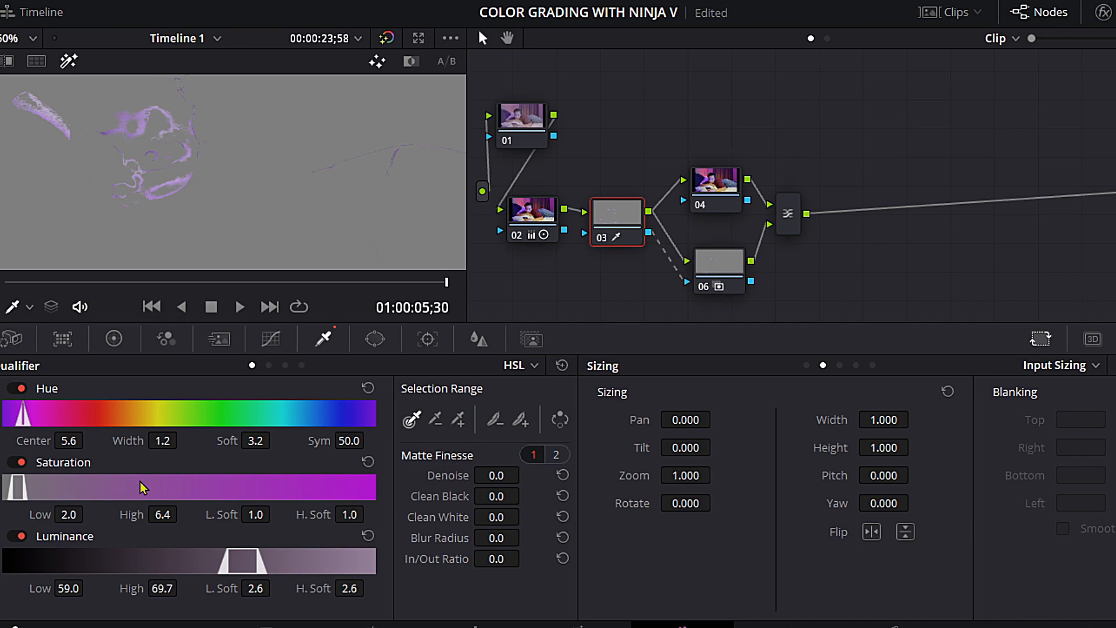
mouse_move(162, 445)
mouse_down()
mouse_move(207, 445)
mouse_move(183, 441)
mouse_up()
scroll(167, 204, down, 5)
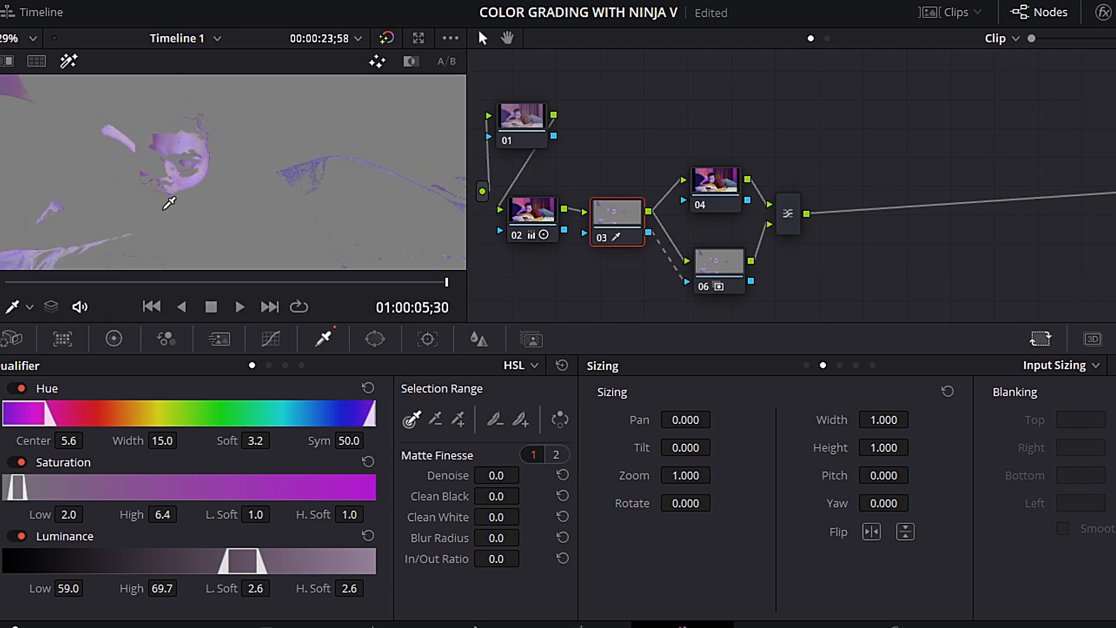
scroll(191, 210, up, 2)
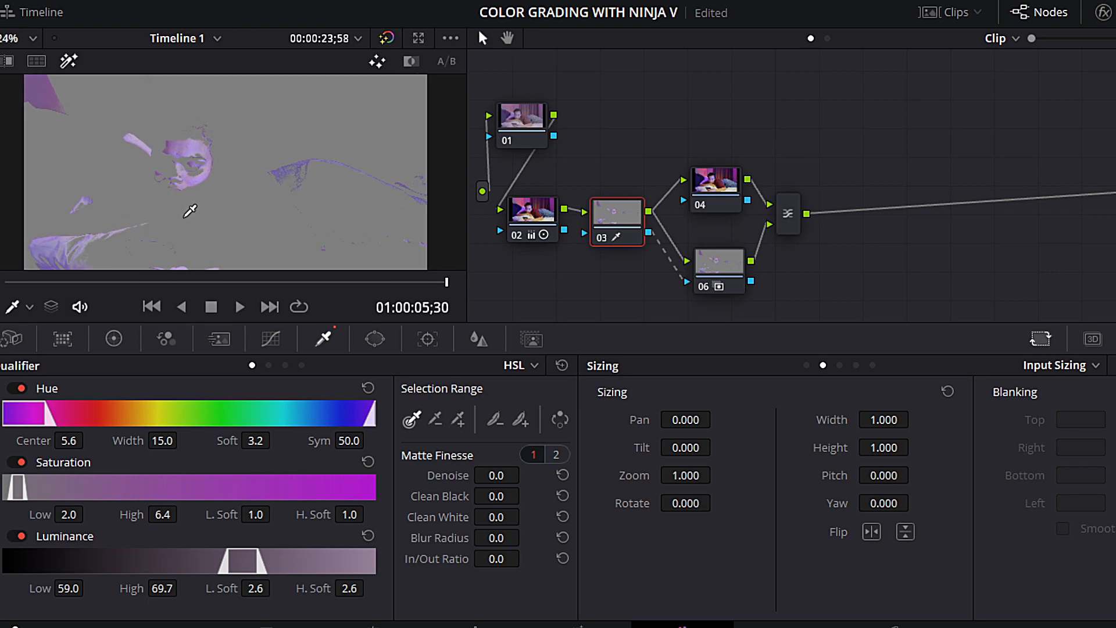
Step: Extend node 03's key with additional samples around the pillow, forearm and hand
click(459, 424)
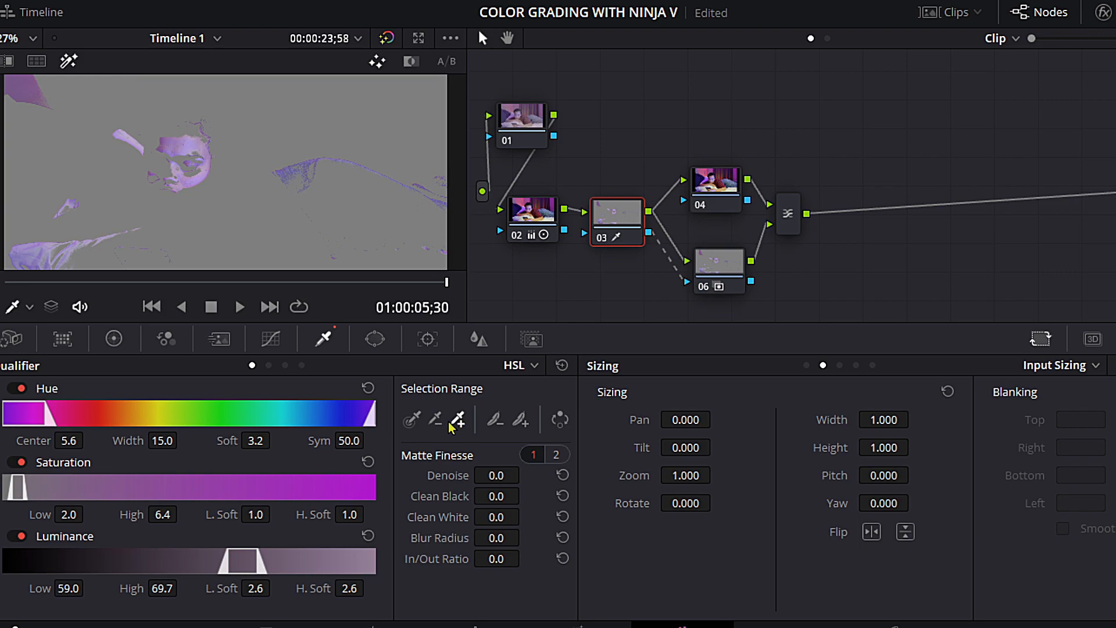
click(126, 233)
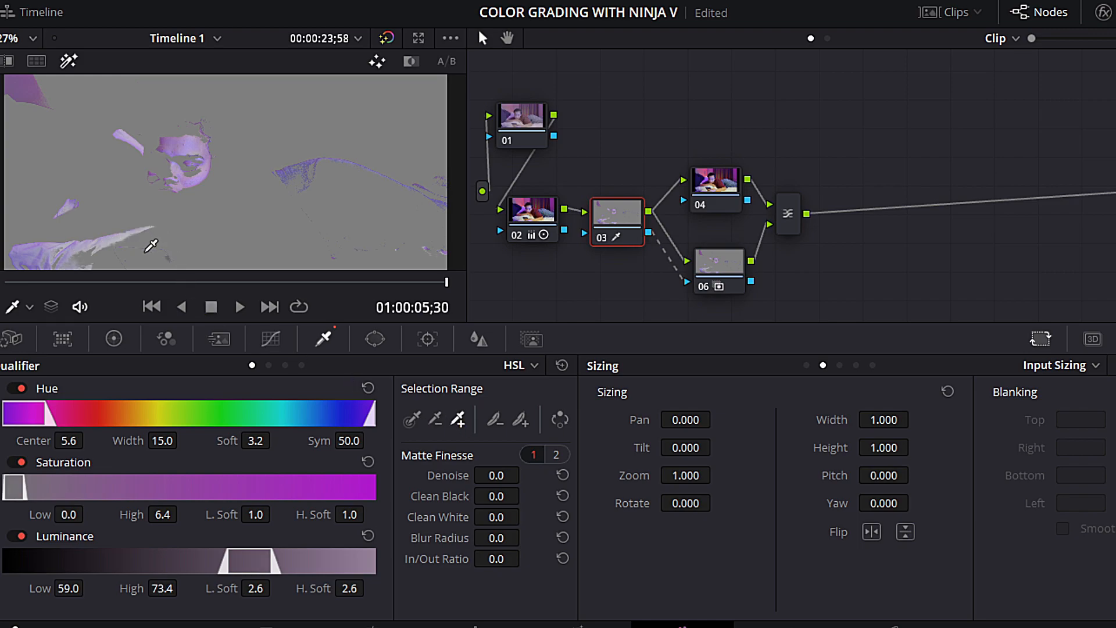
click(150, 243)
click(109, 209)
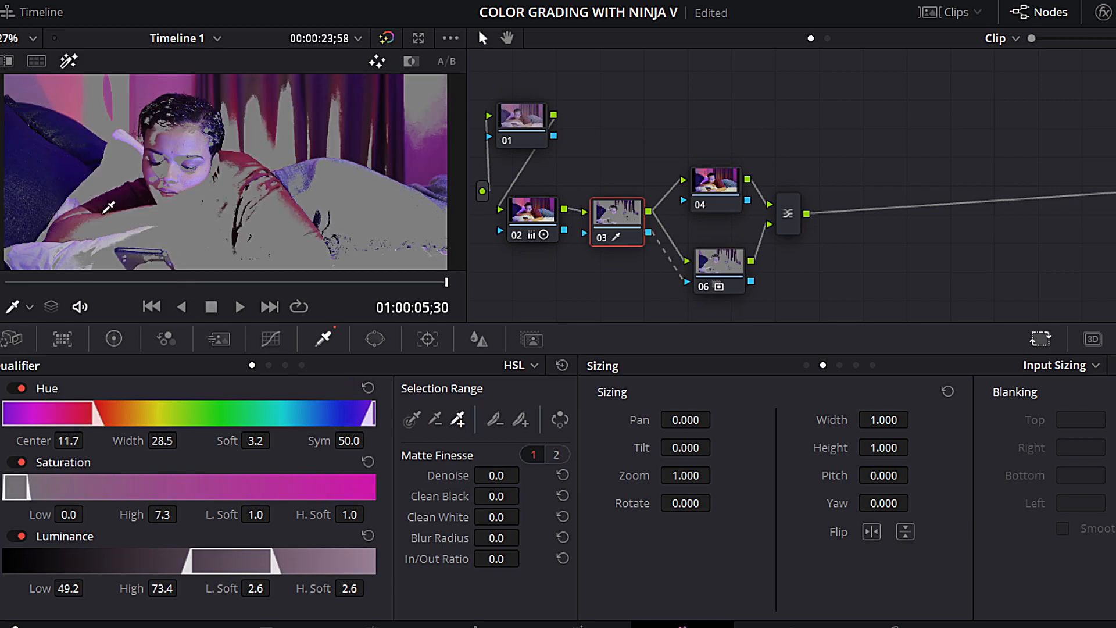
click(119, 223)
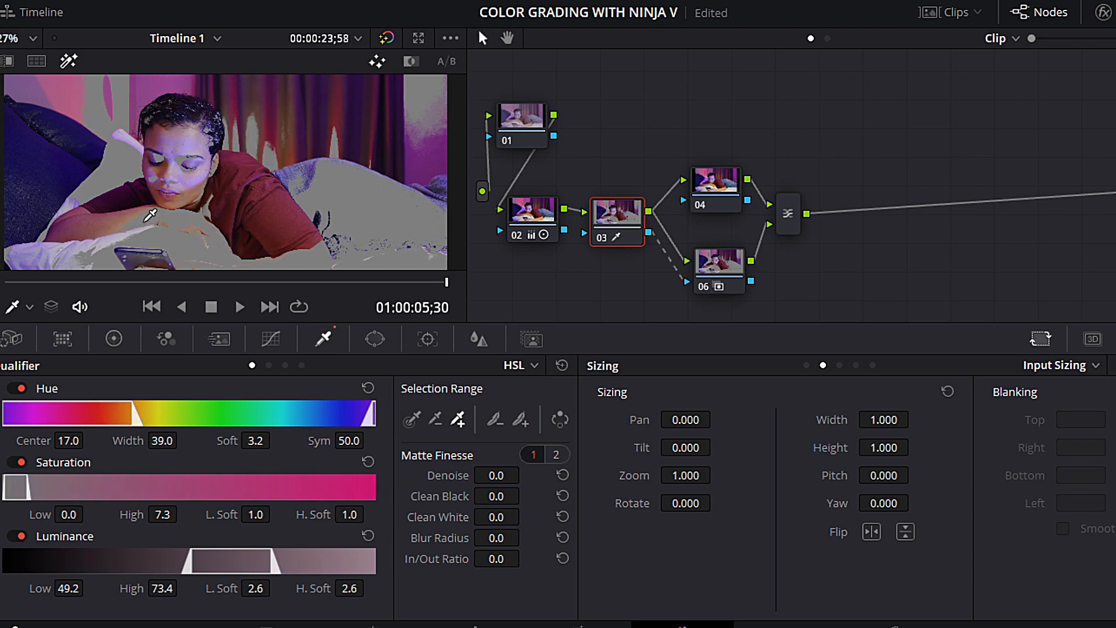
click(150, 220)
Step: Replace node 03's key with a fresh sample of the forearm skin and set the hue width to 14.7
click(411, 419)
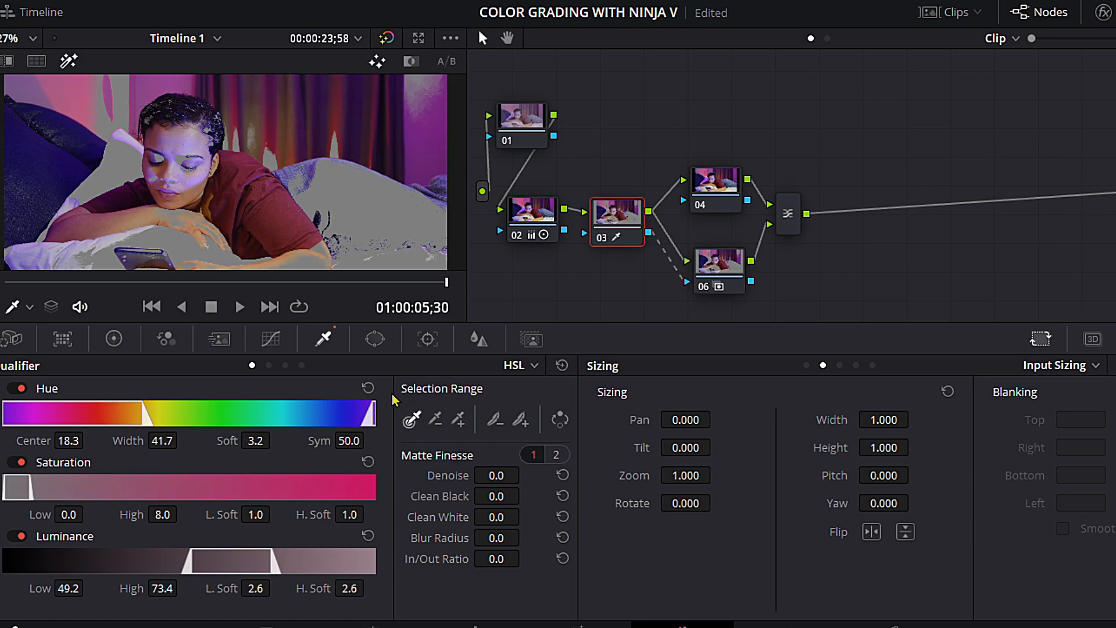
click(130, 218)
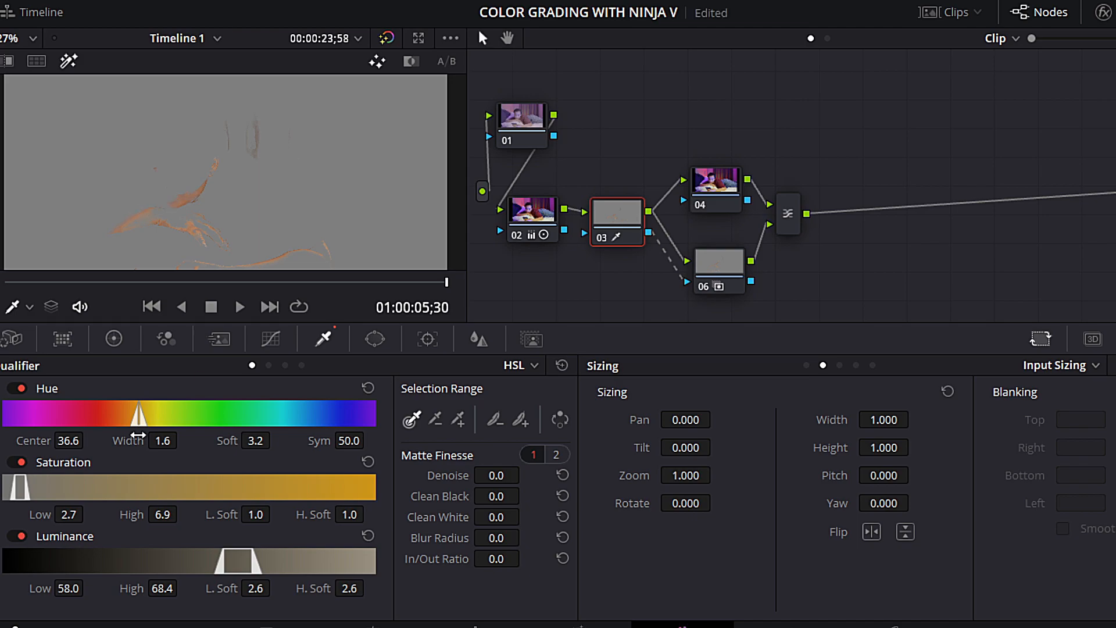
click(183, 440)
drag(162, 441, 209, 441)
drag(183, 440, 183, 441)
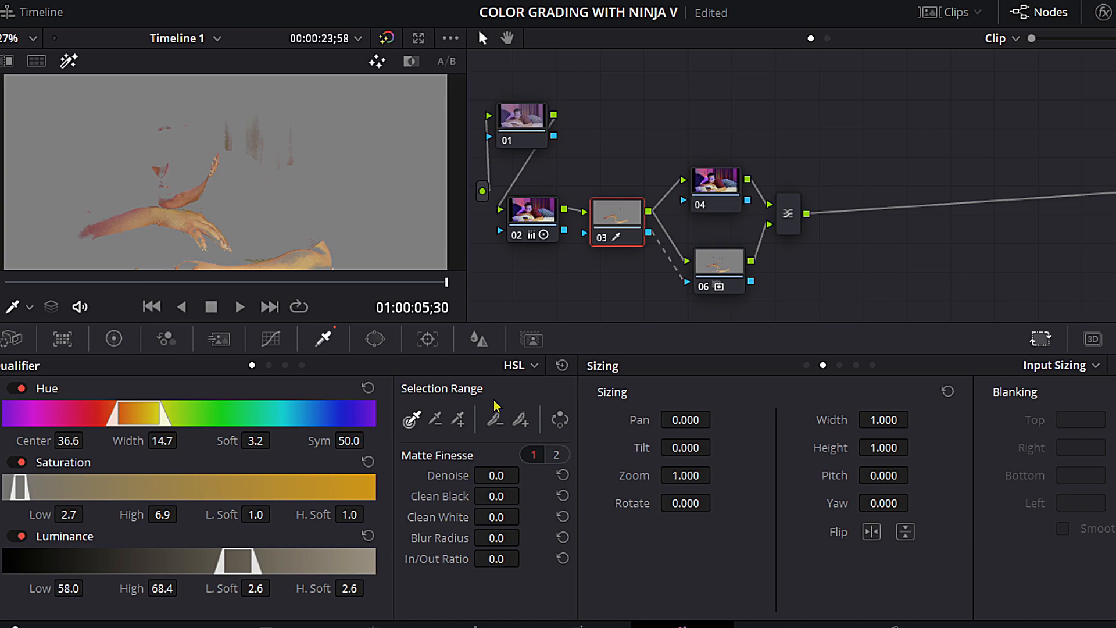
Step: Add the skin tones of the lower face and the purple-lit forehead to node 03's key
click(458, 422)
click(197, 180)
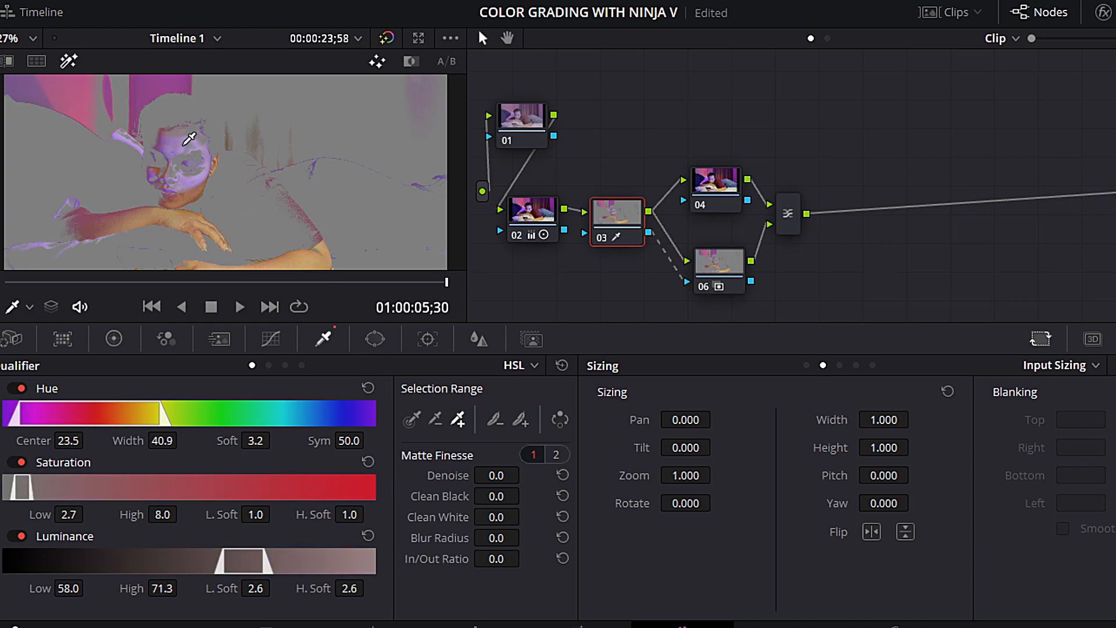
click(197, 138)
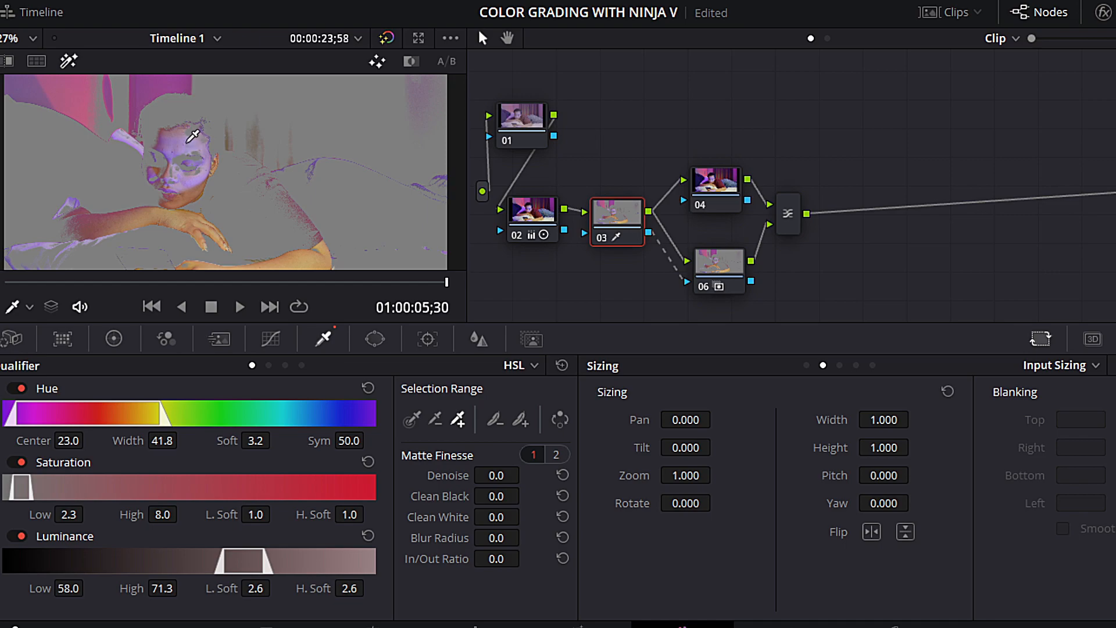
click(198, 129)
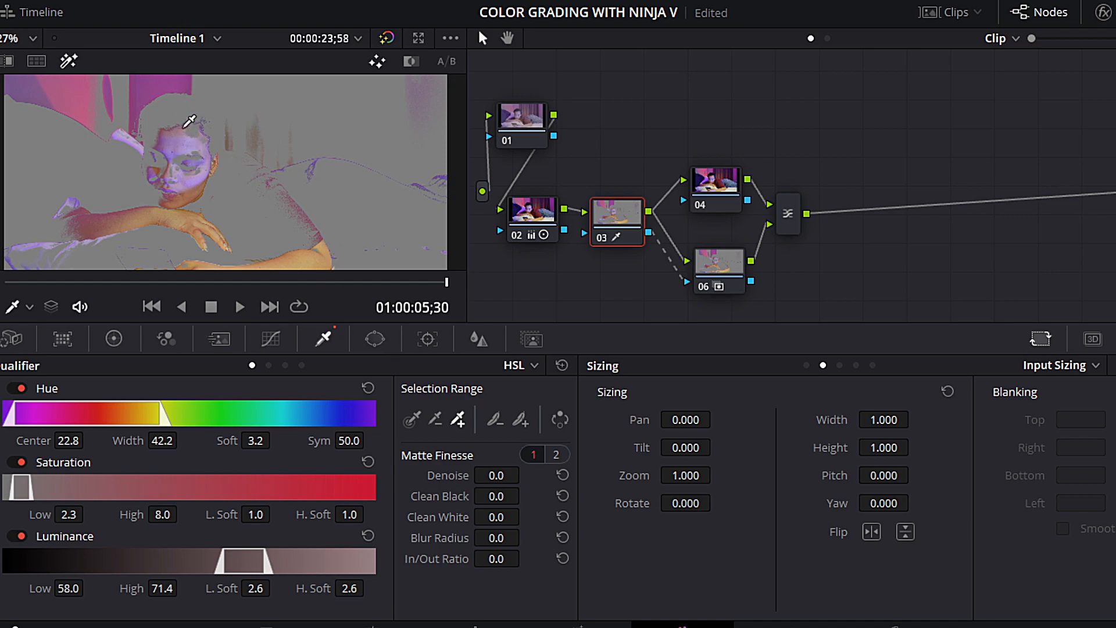
Step: Refine node 03's key to hue width 44.2, saturation range 0.4 to 7.4, and luminance range 58.1 to 69.1
drag(156, 444, 183, 440)
drag(73, 517, 86, 515)
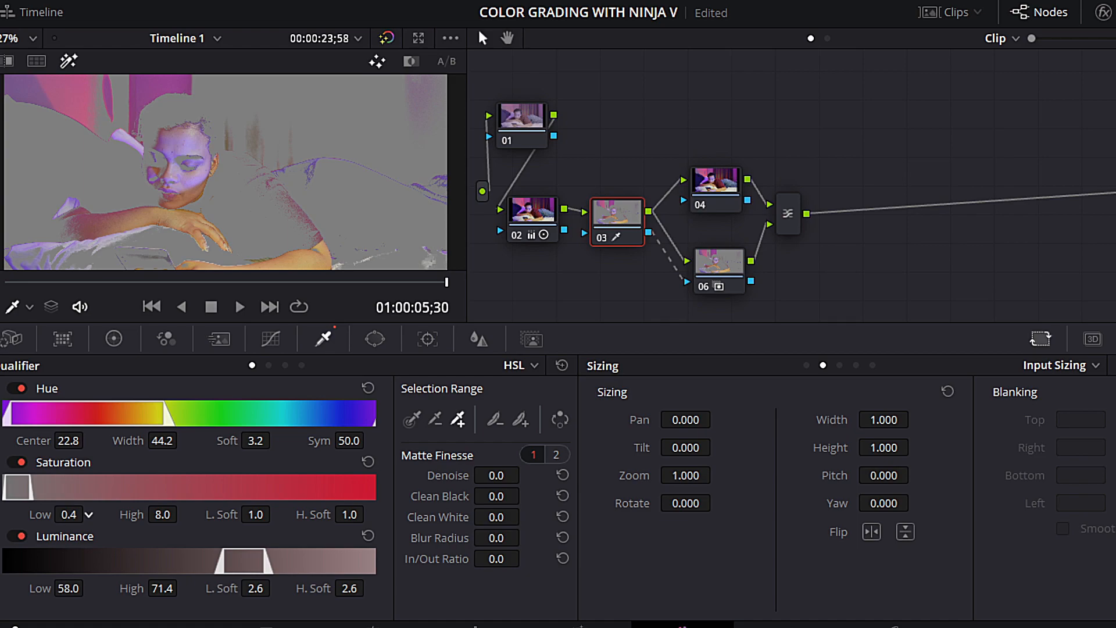
drag(161, 514, 183, 513)
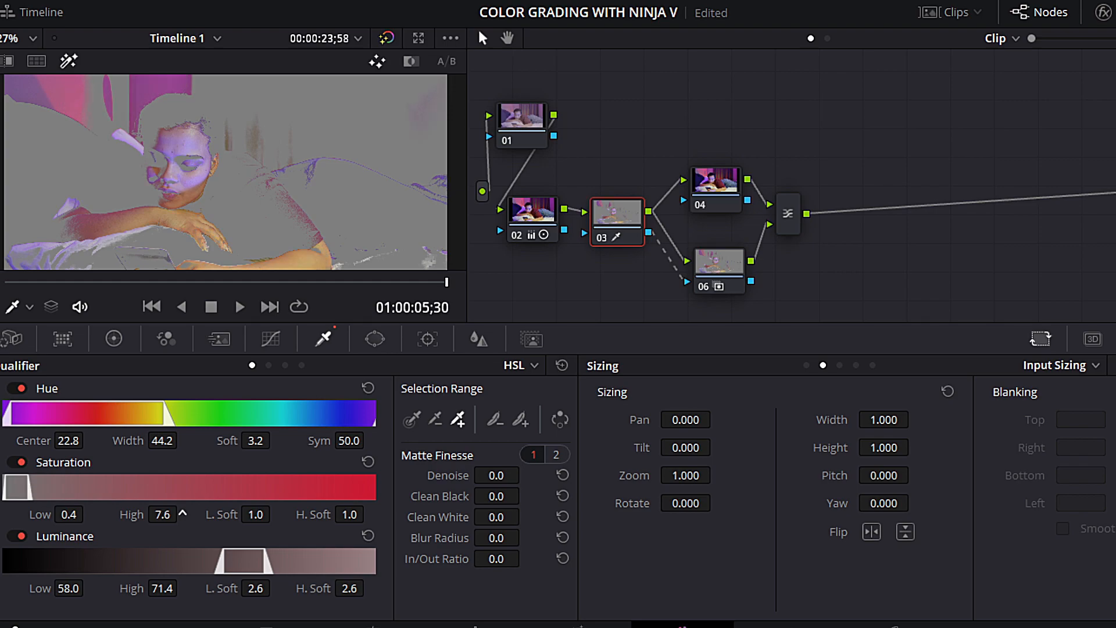
drag(69, 588, 89, 588)
drag(182, 587, 182, 587)
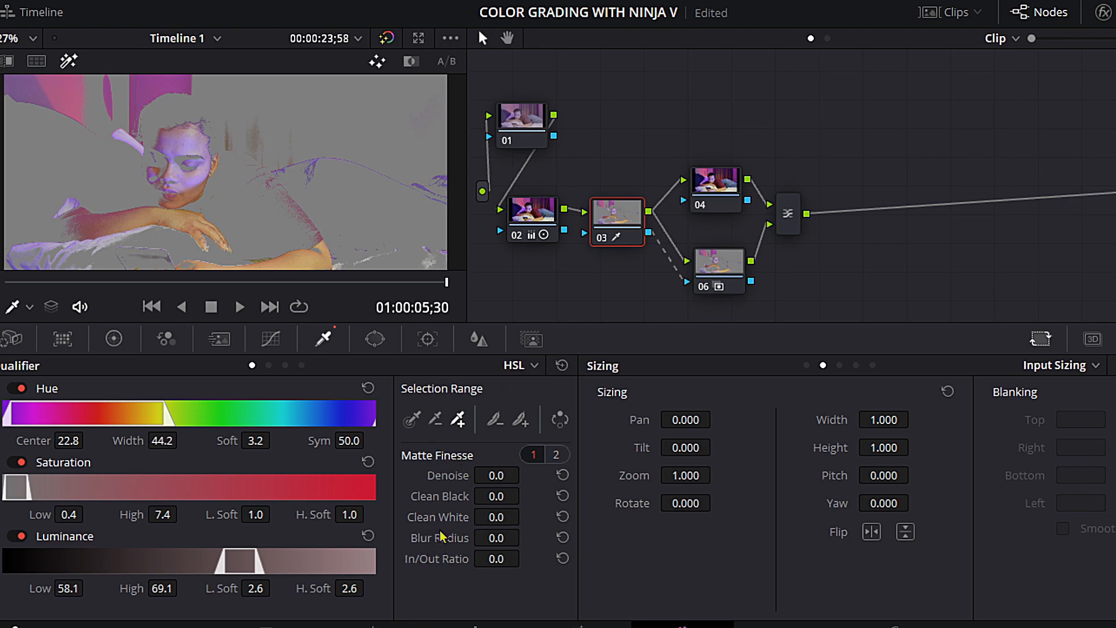
Step: Smooth node 03's matte with blur radius 60.9 and denoise 10, and turn off the viewer highlight
drag(499, 542, 525, 536)
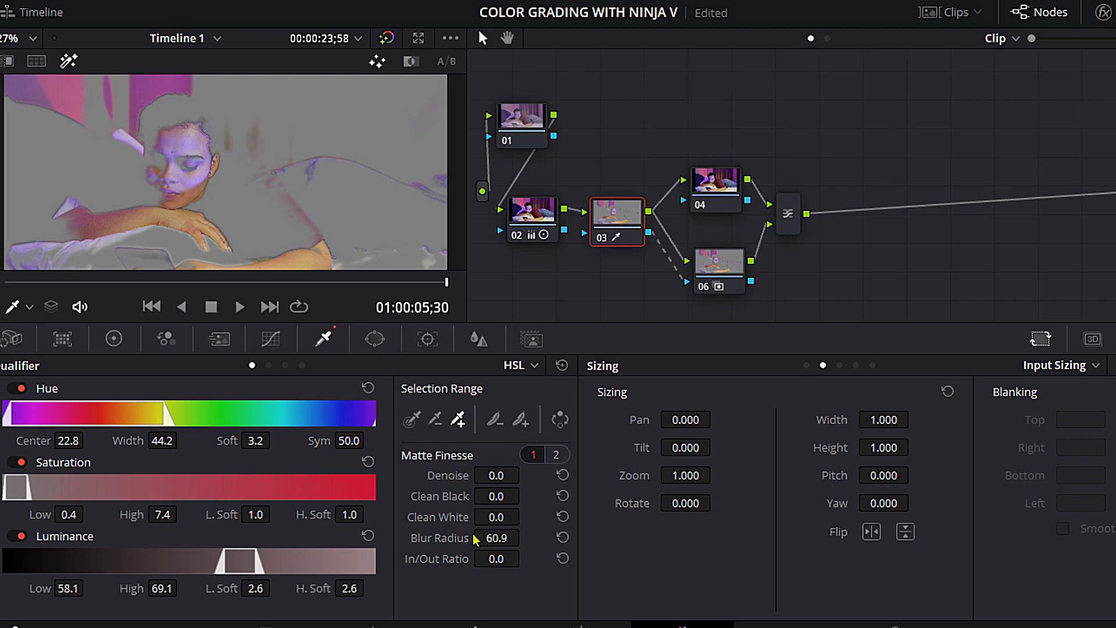
drag(494, 479, 525, 473)
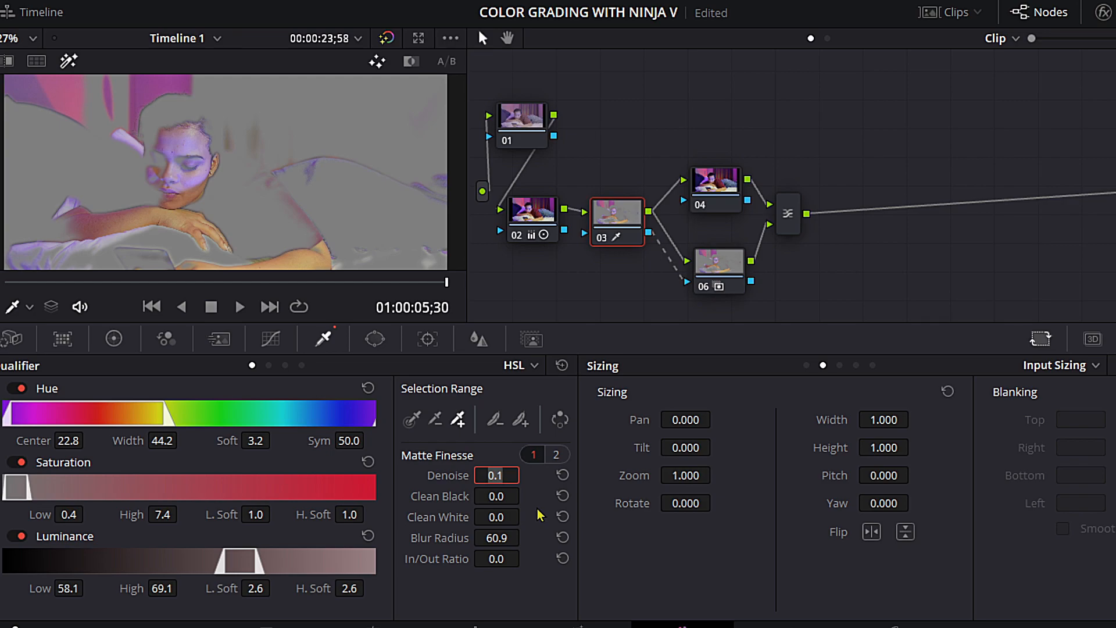
text(10)
key(Return)
click(69, 62)
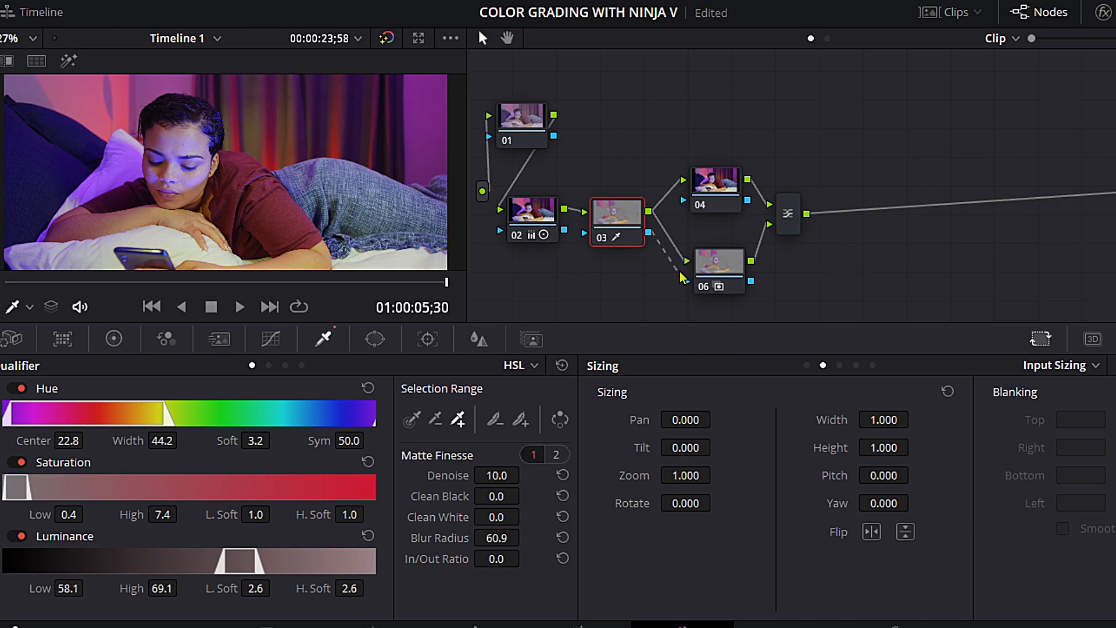
Step: On node 04, anchor the Lum Vs Sat curve at the first vertical gridline and lower its black end to saturation 0.00
click(720, 188)
drag(720, 181, 724, 172)
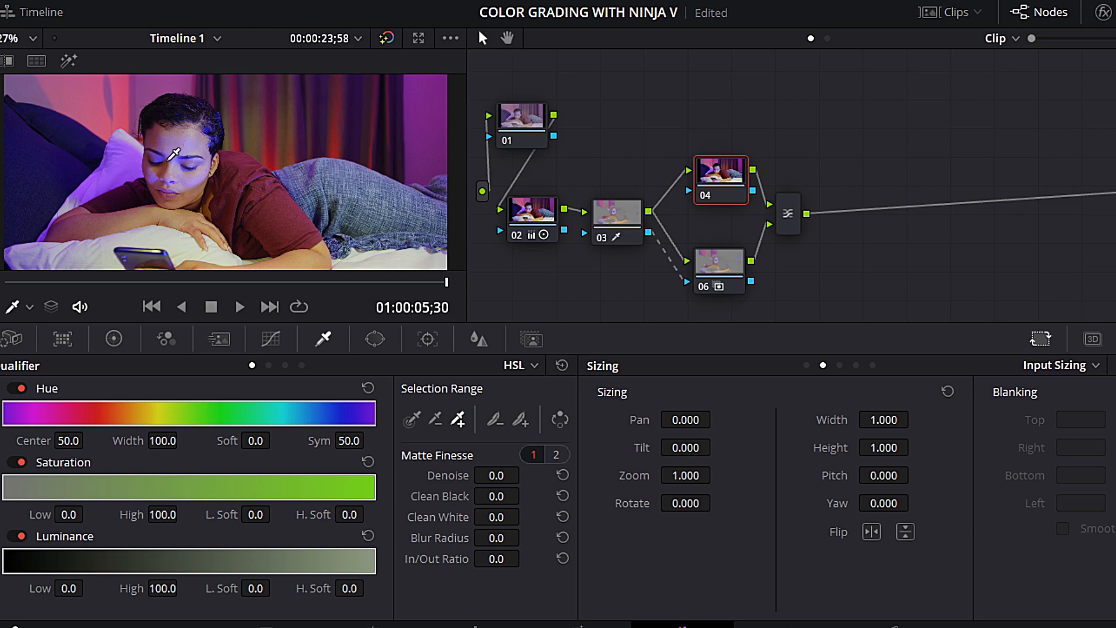
drag(729, 175, 726, 175)
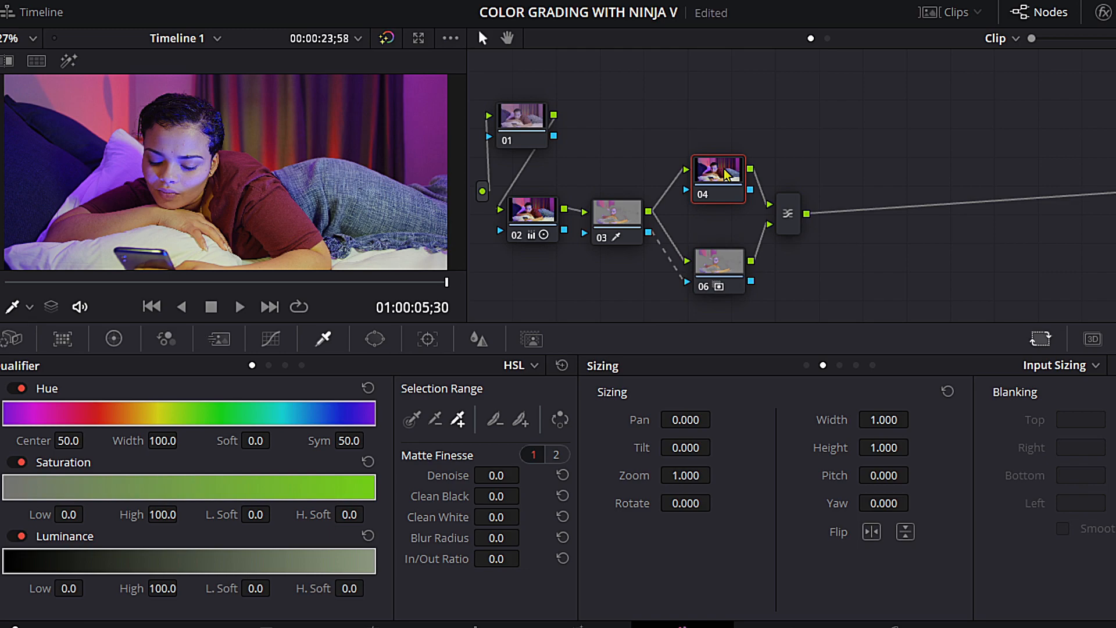
click(271, 342)
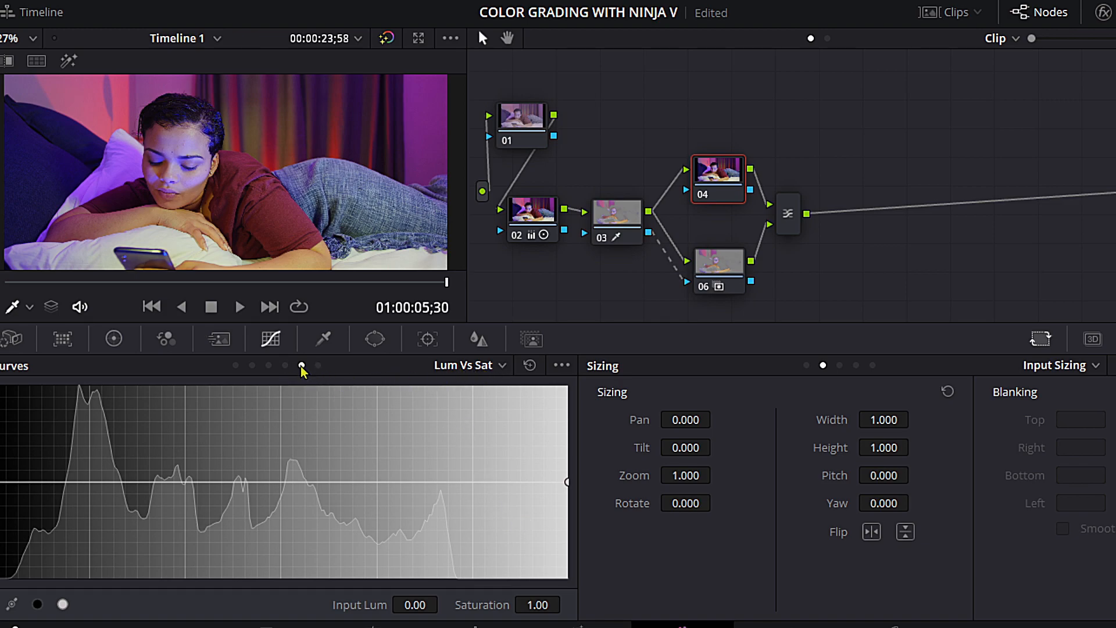
click(90, 483)
drag(1, 486, 1, 575)
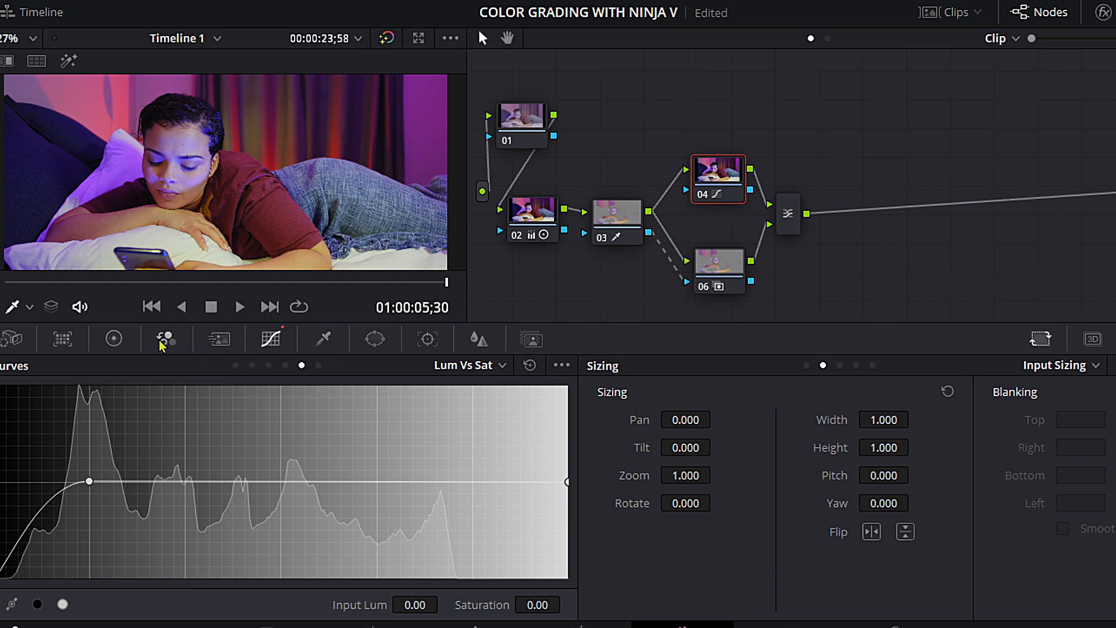
Step: Darken node 04's shadows with the Log wheels, setting all three Shadow channels to -0.04
click(114, 339)
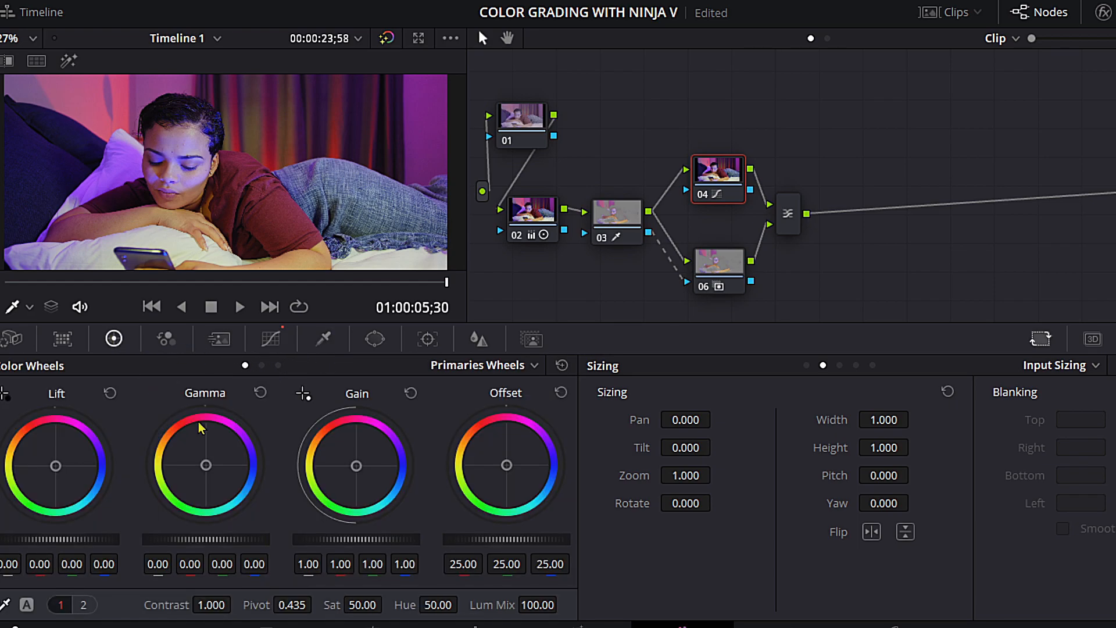
click(279, 366)
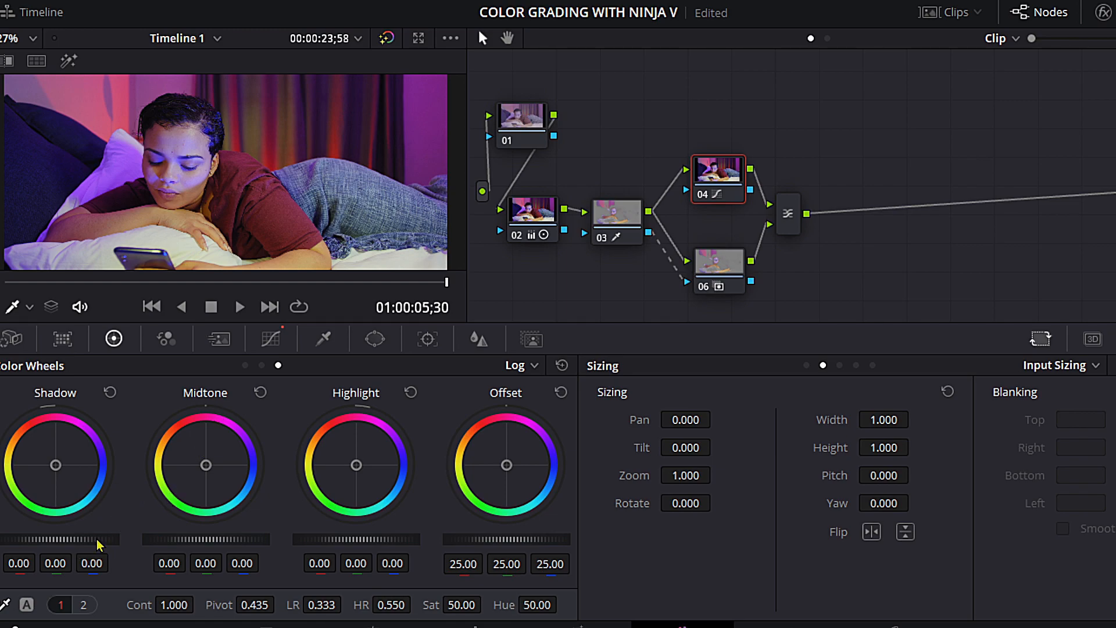
mouse_move(63, 539)
mouse_down()
mouse_move(44, 539)
mouse_move(82, 540)
mouse_up()
click(110, 393)
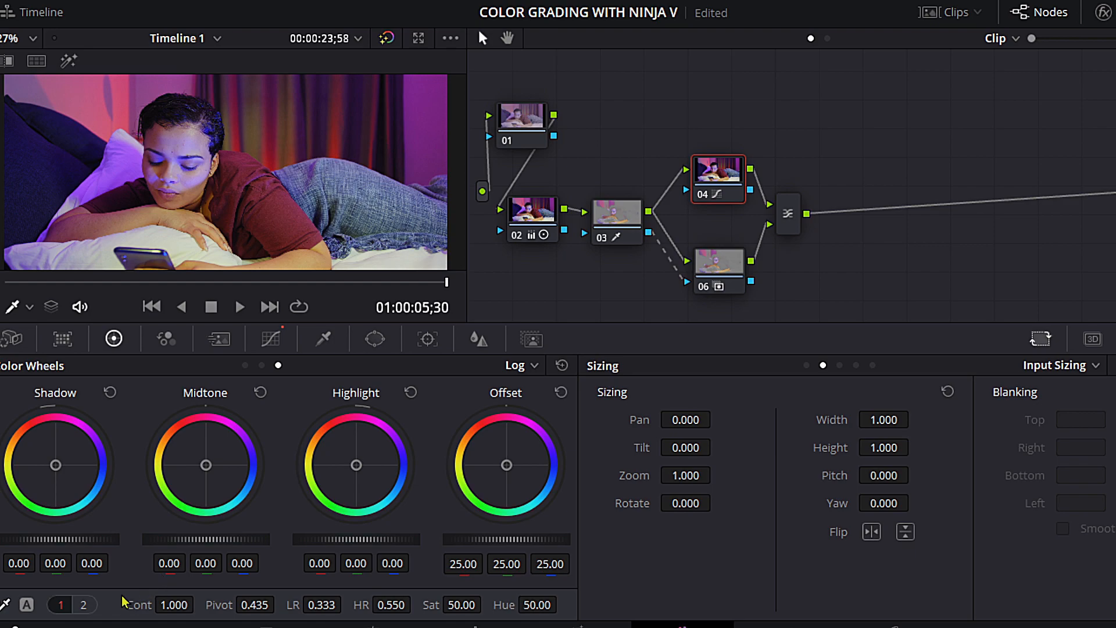
drag(93, 539, 18, 547)
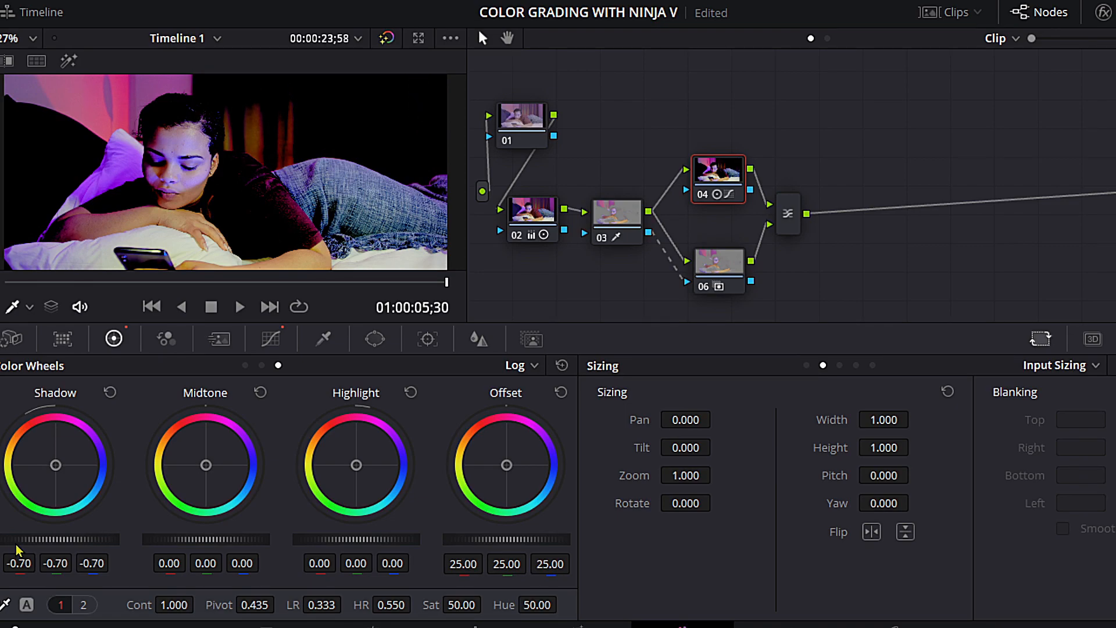
click(111, 393)
drag(99, 542, 91, 542)
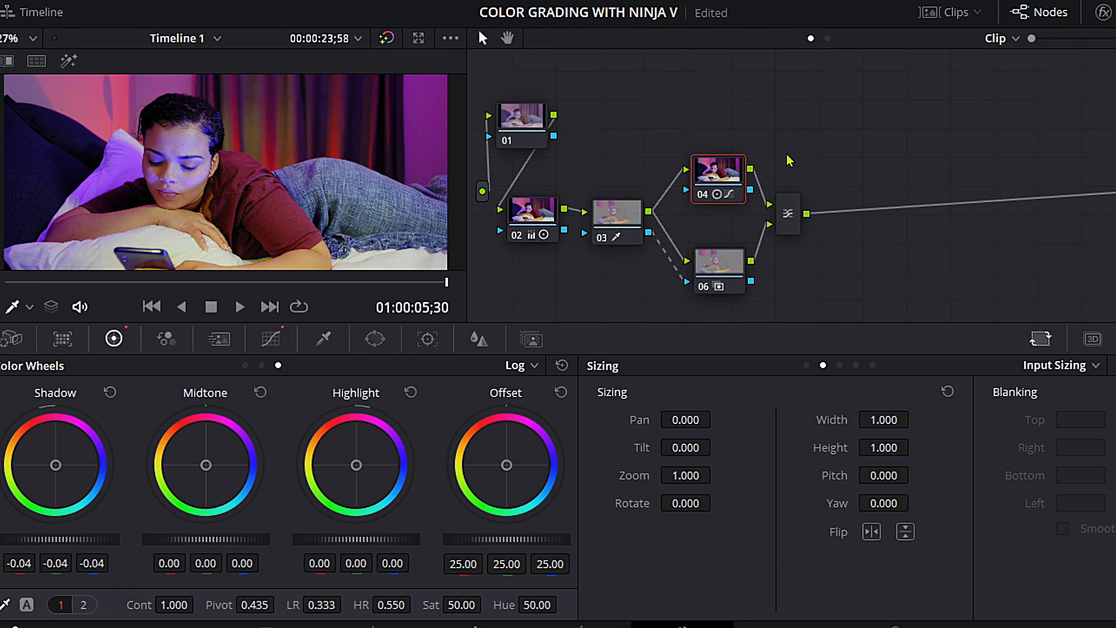
Step: Move nodes 04 and 06 closer together vertically, leaving node 04 selected
drag(735, 175, 735, 181)
drag(724, 272, 721, 258)
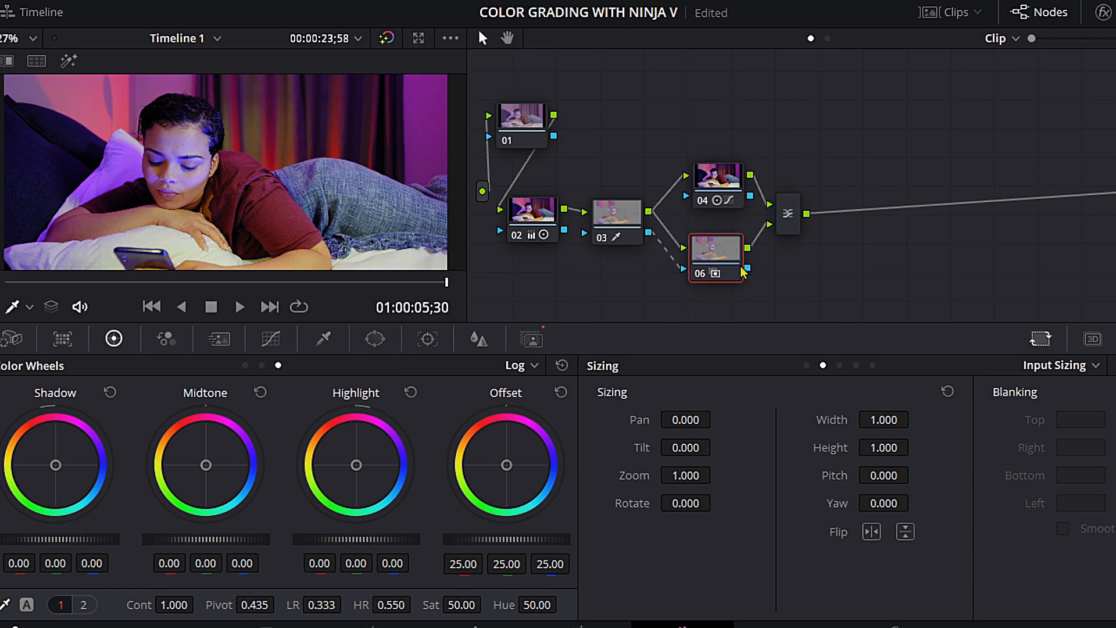
click(727, 182)
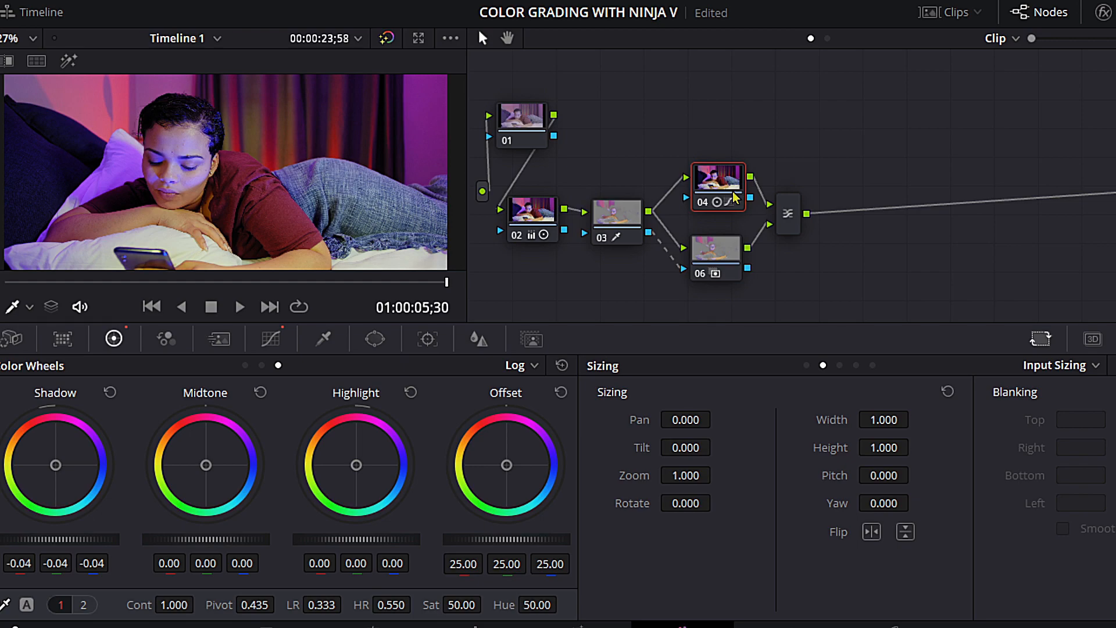
Step: Shift the layer mixer away from nodes 04 and 06, and add a serial node with a circular window after it
drag(789, 220, 806, 216)
right_click(806, 216)
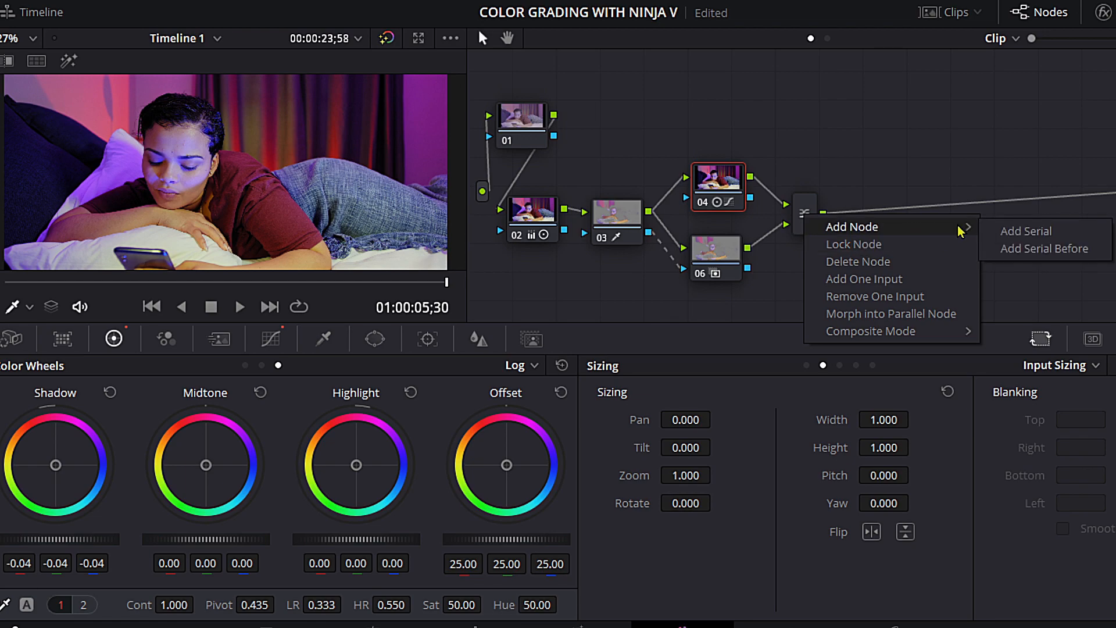
click(1012, 230)
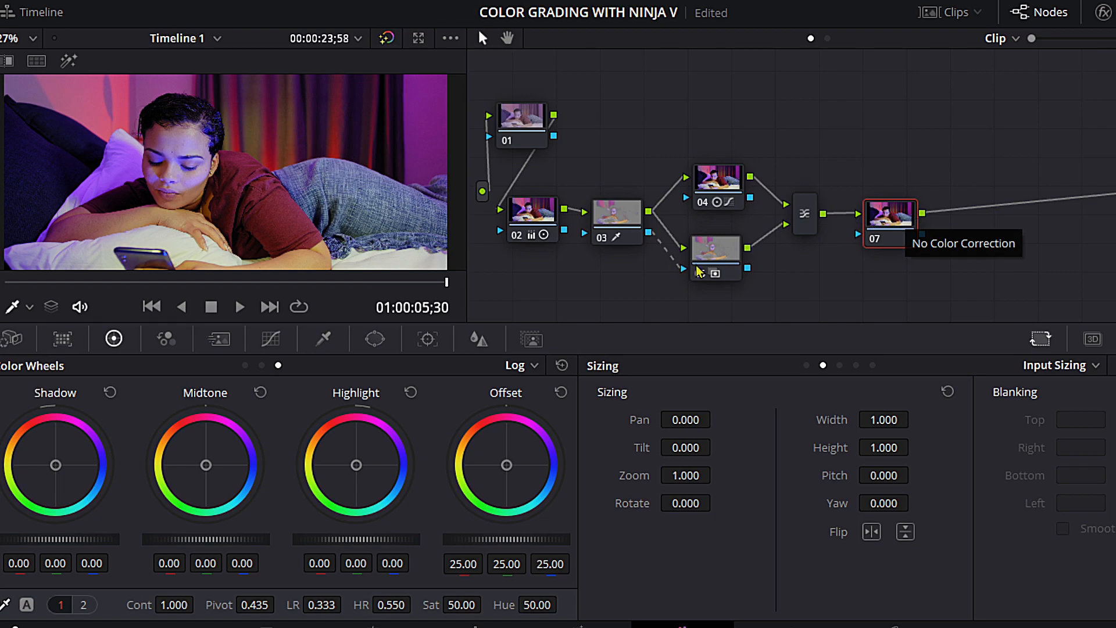
click(375, 340)
click(22, 453)
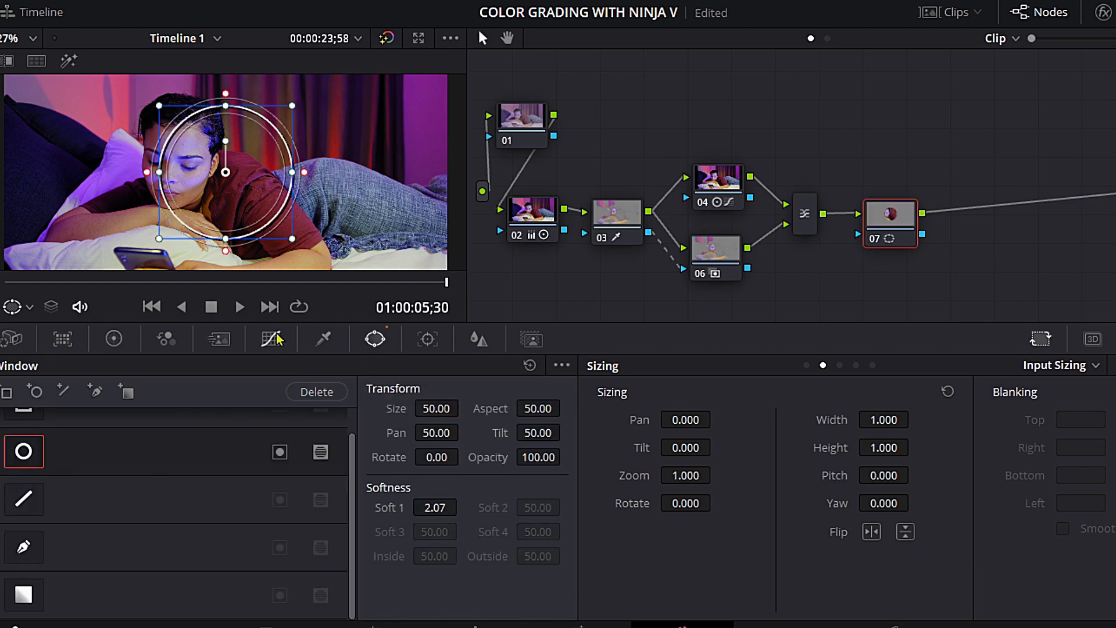
Step: In the enlarged viewer, shrink node 07's circular window to a small ellipse on the woman's forehead and preview it with Highlight
key(shift+f)
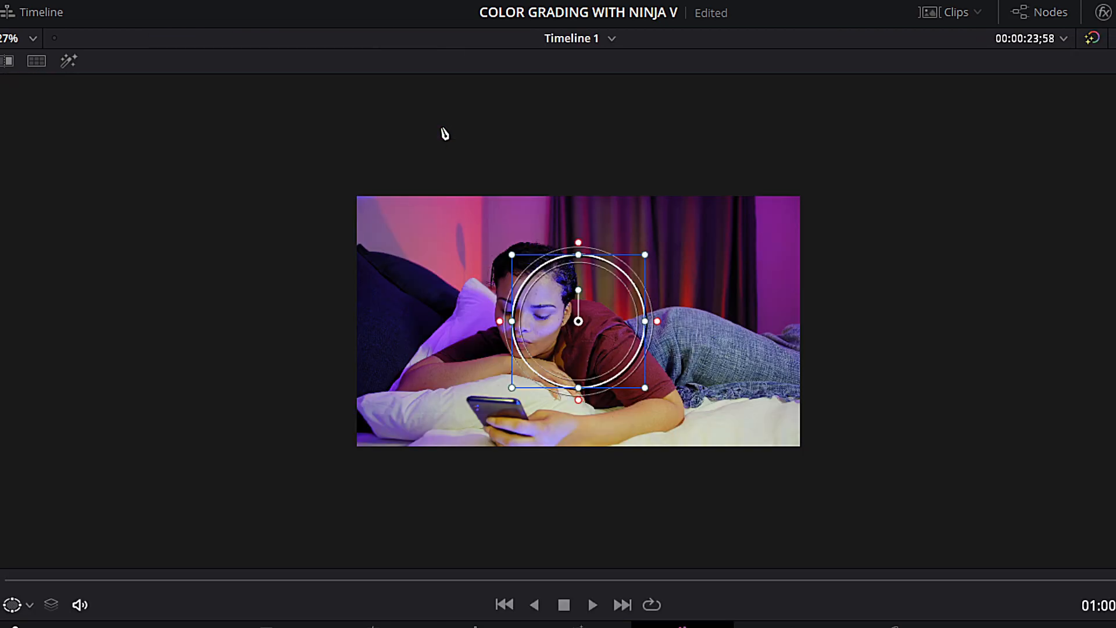
scroll(622, 286, up, 3)
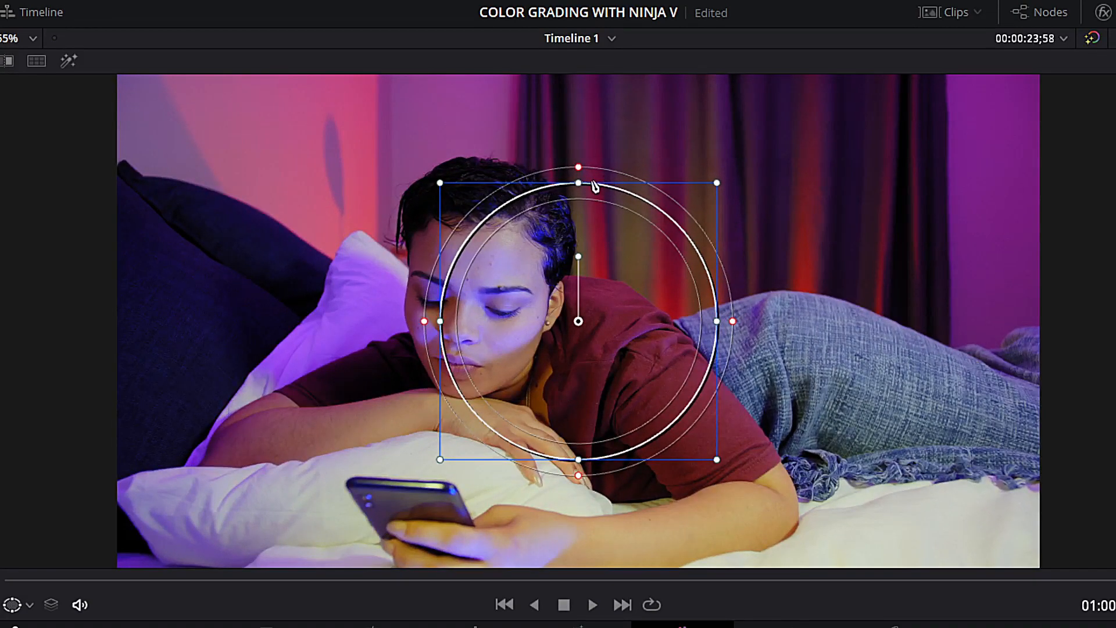
drag(578, 183, 580, 282)
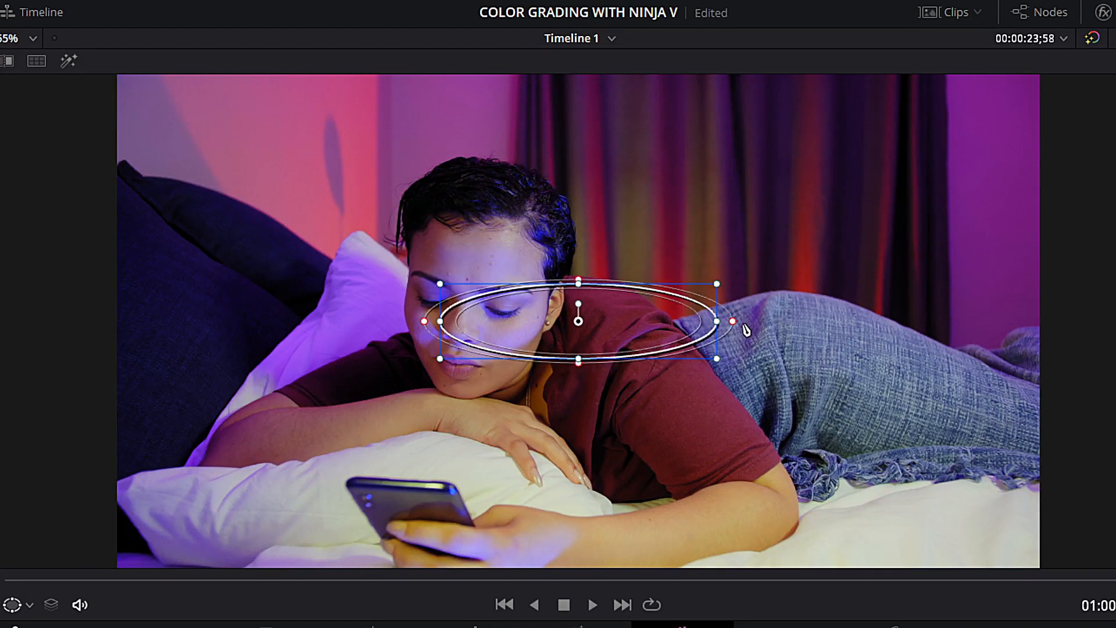
drag(717, 321, 541, 254)
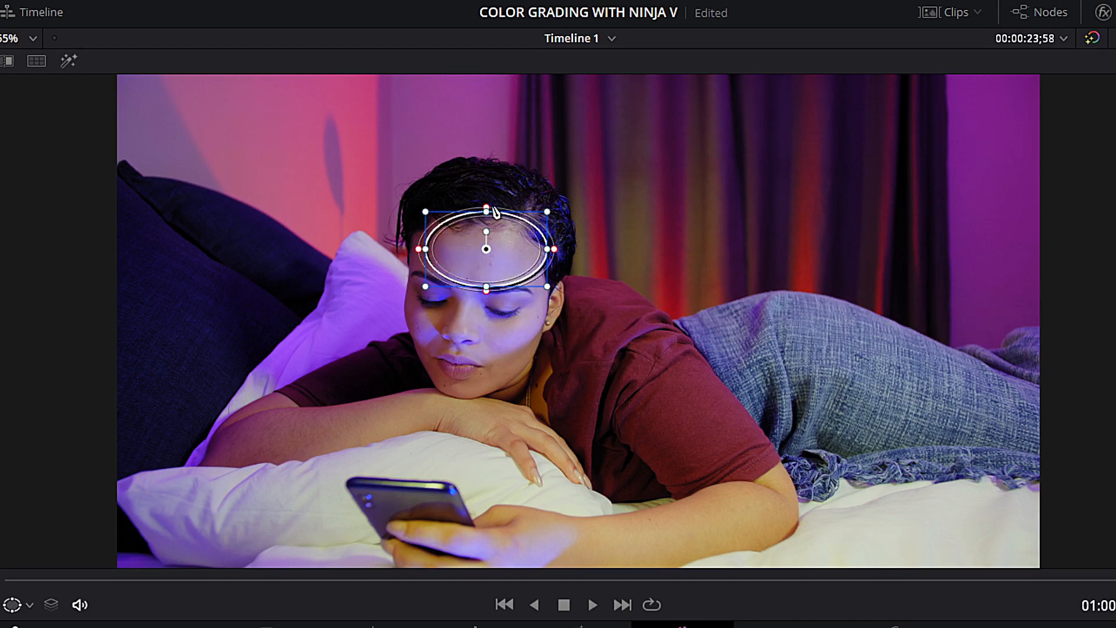
drag(489, 213, 488, 279)
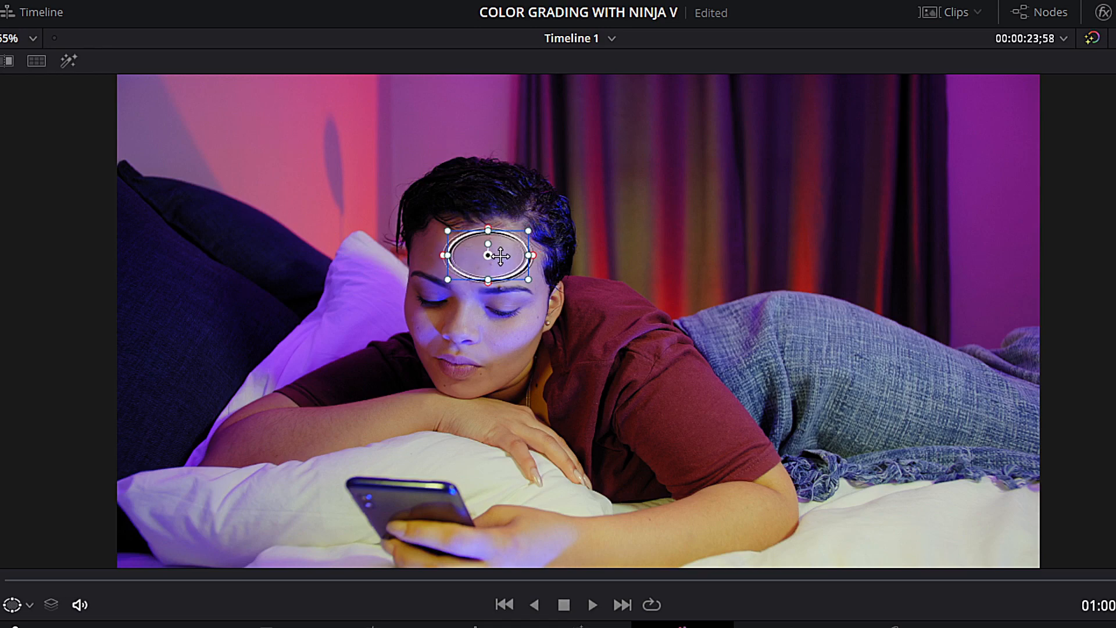
click(68, 61)
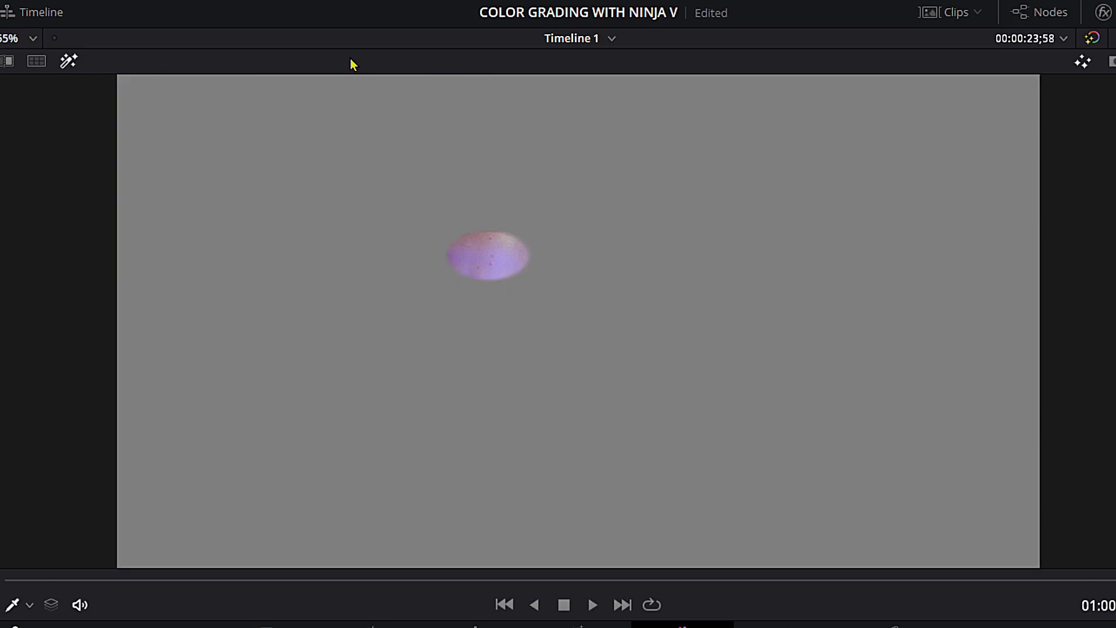
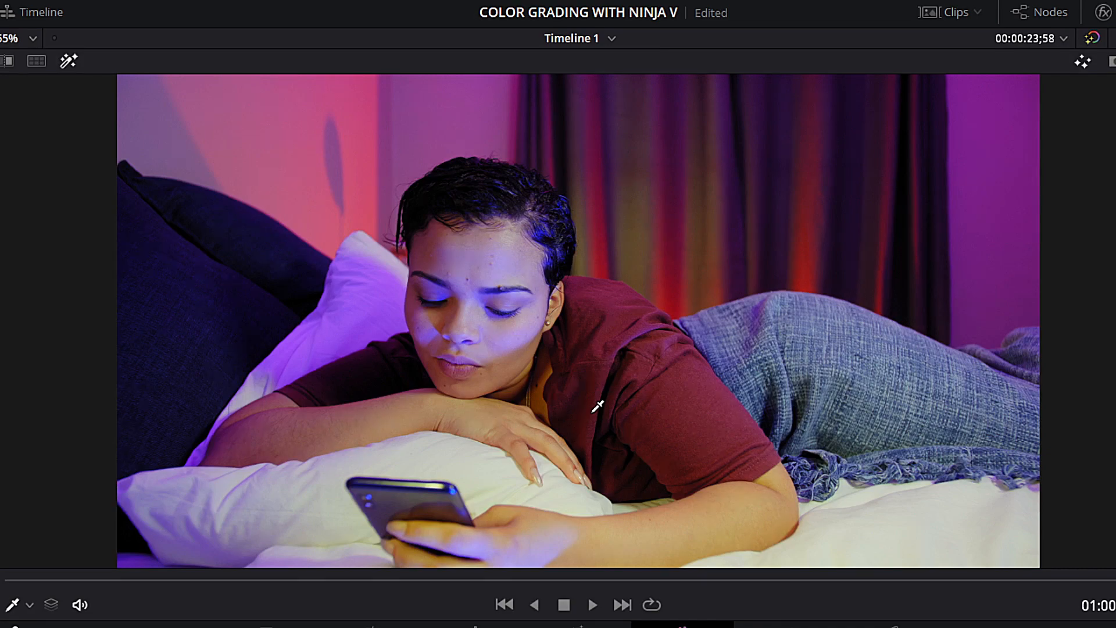
Step: On node 07, lower the Key Output gain to 0.899 to soften the LUT's strength
click(597, 406)
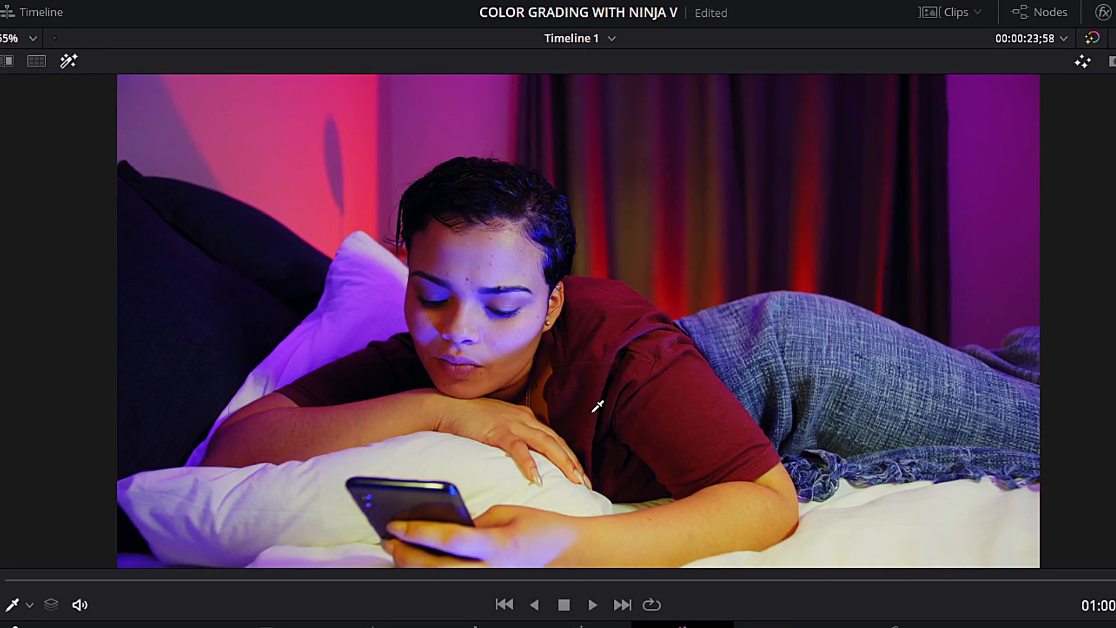
key(alt+f)
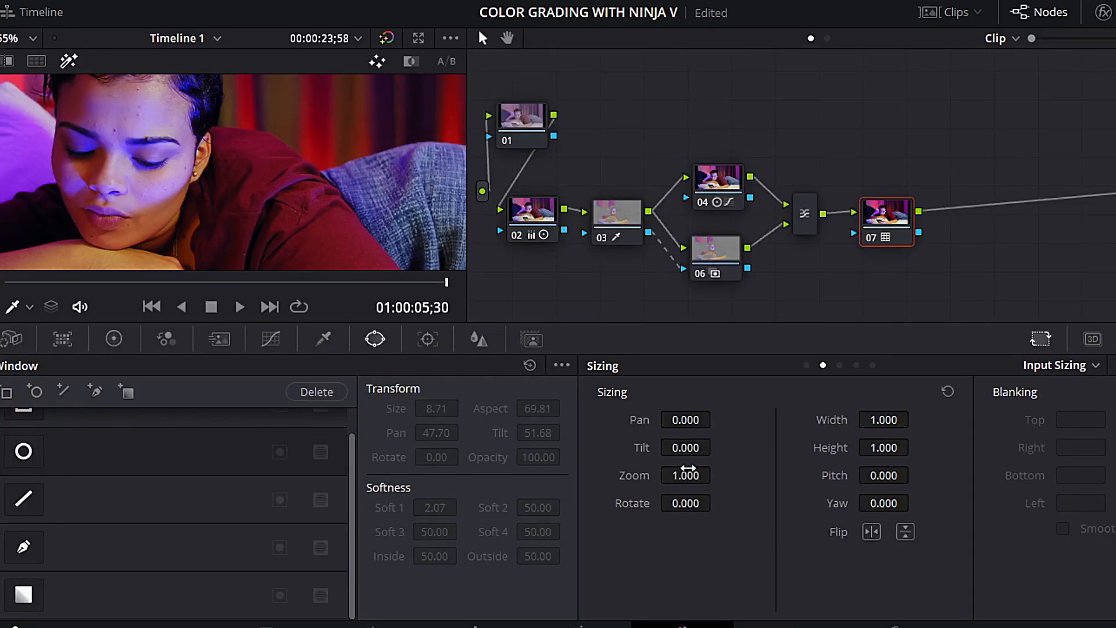
click(883, 211)
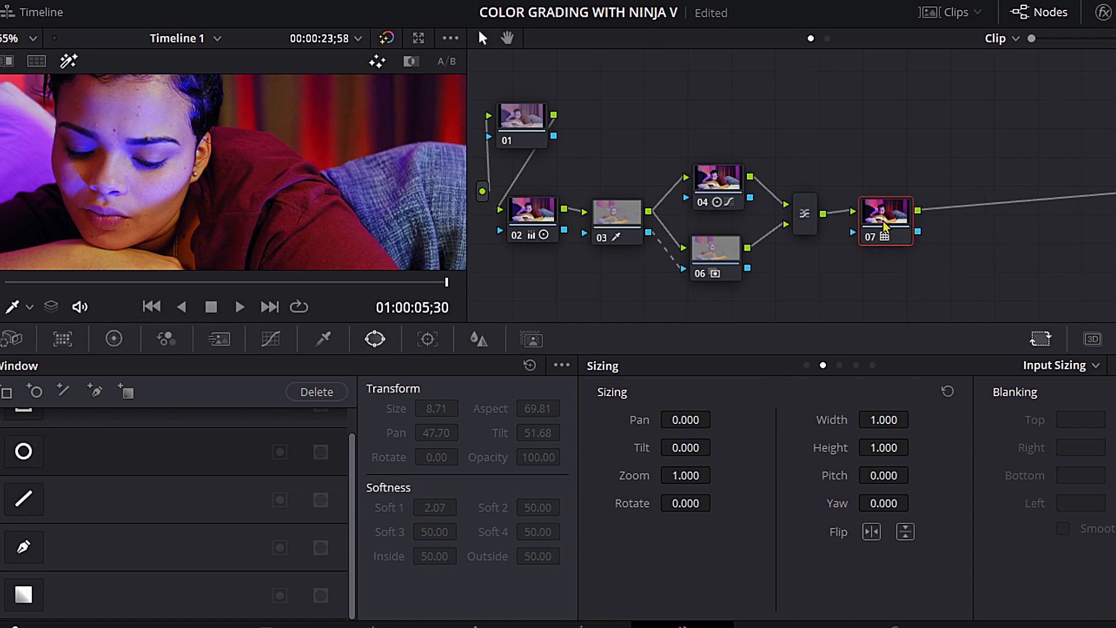
click(526, 341)
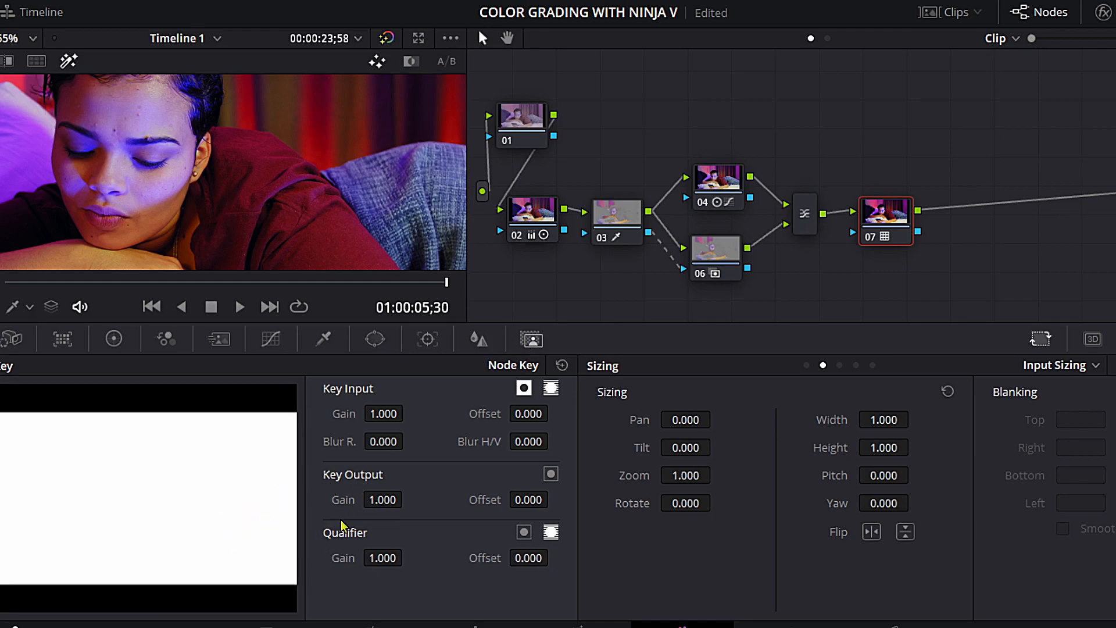
drag(383, 500, 408, 498)
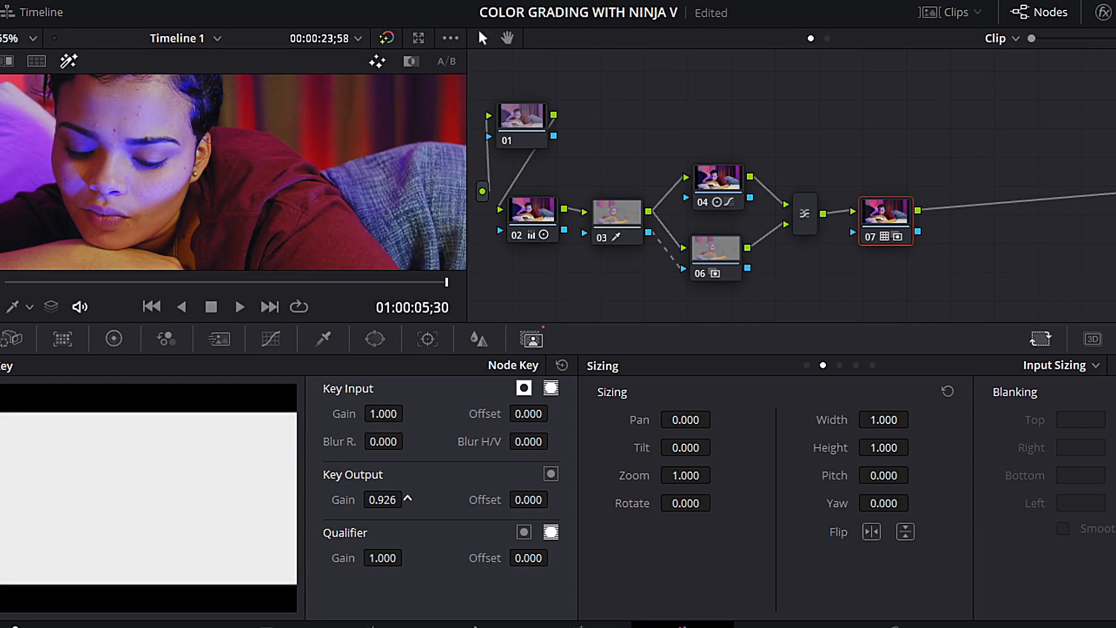
drag(408, 499, 399, 503)
Step: Examine the graded frame in the enlarged viewer, toggling node 07 to compare the look with and without it
key(alt+f)
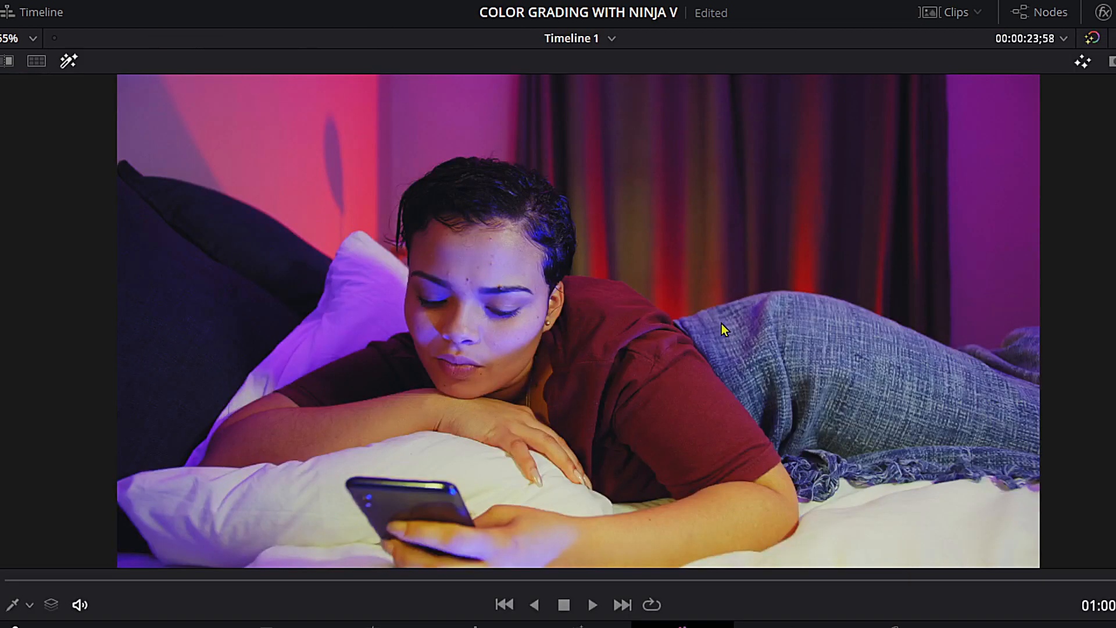
scroll(721, 322, down, 2)
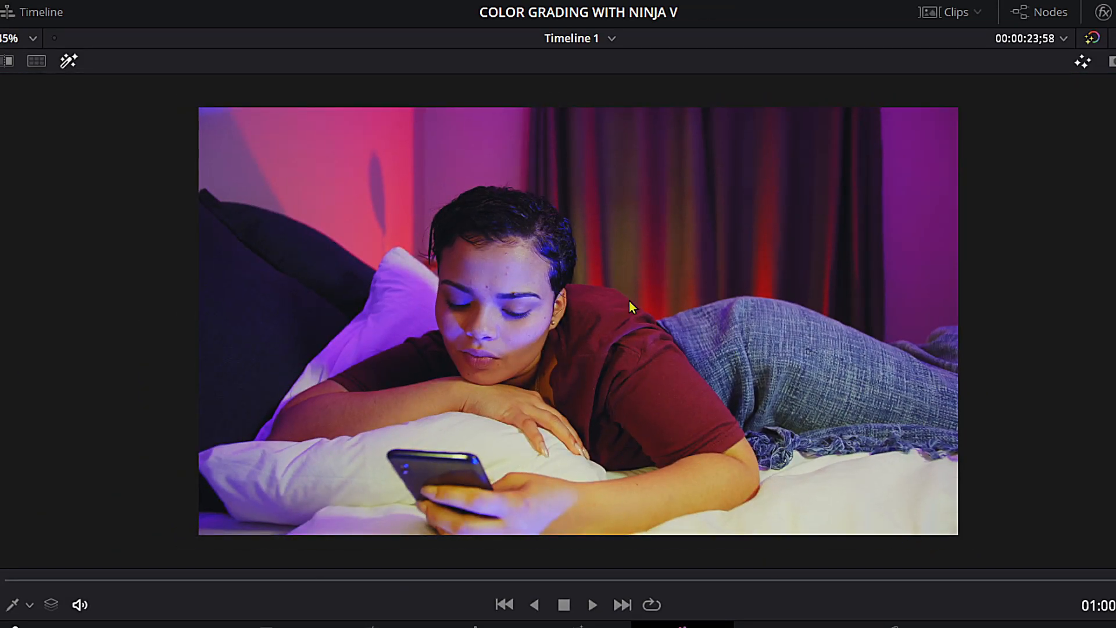
key(ctrl+d)
key(alt+f)
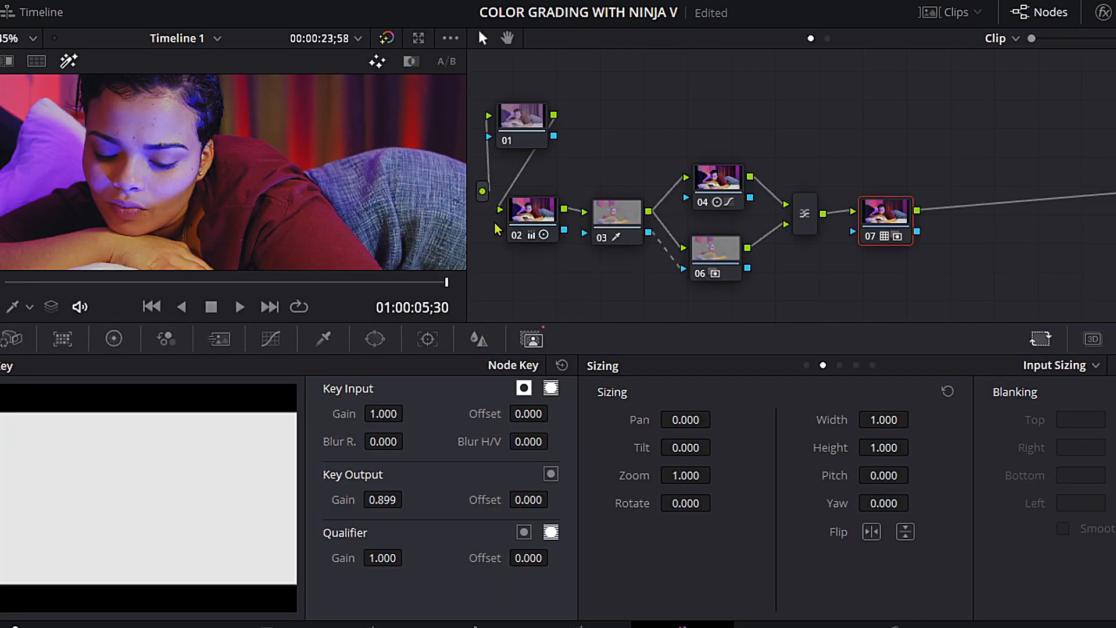
Step: Darken node 02 slightly by lowering its master Lift in the Primaries Wheels
scroll(428, 220, down, 2)
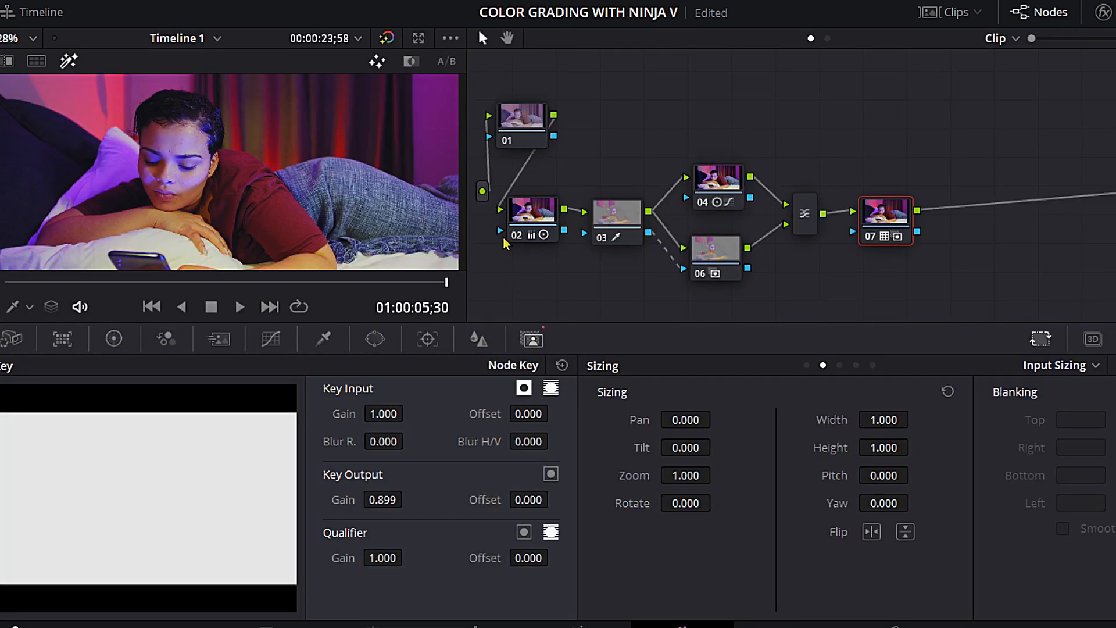
click(534, 223)
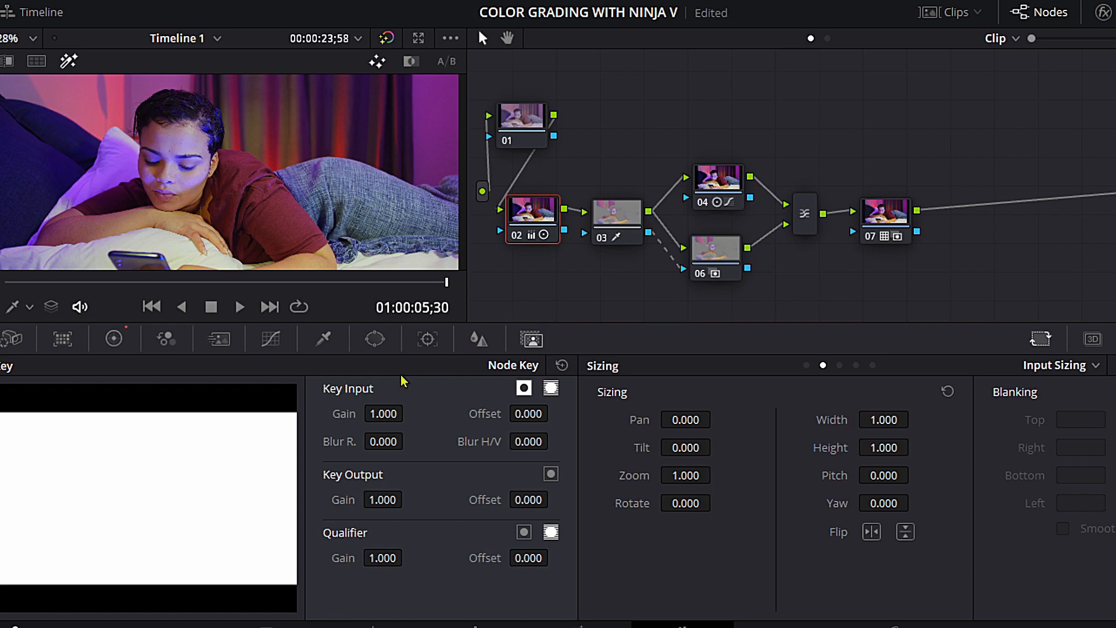
click(113, 338)
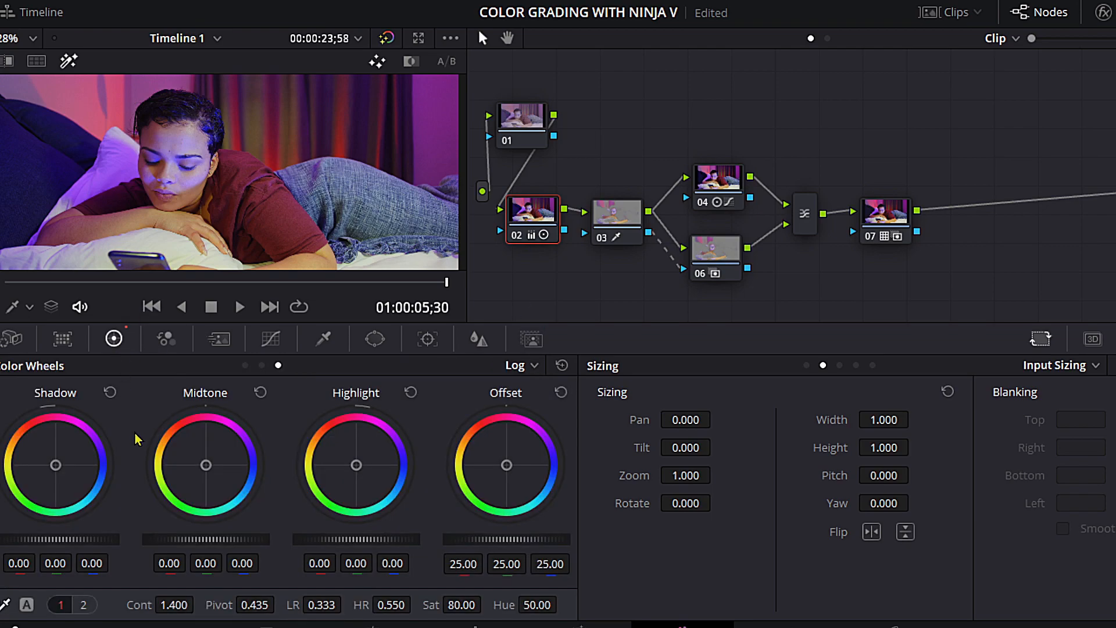
click(245, 366)
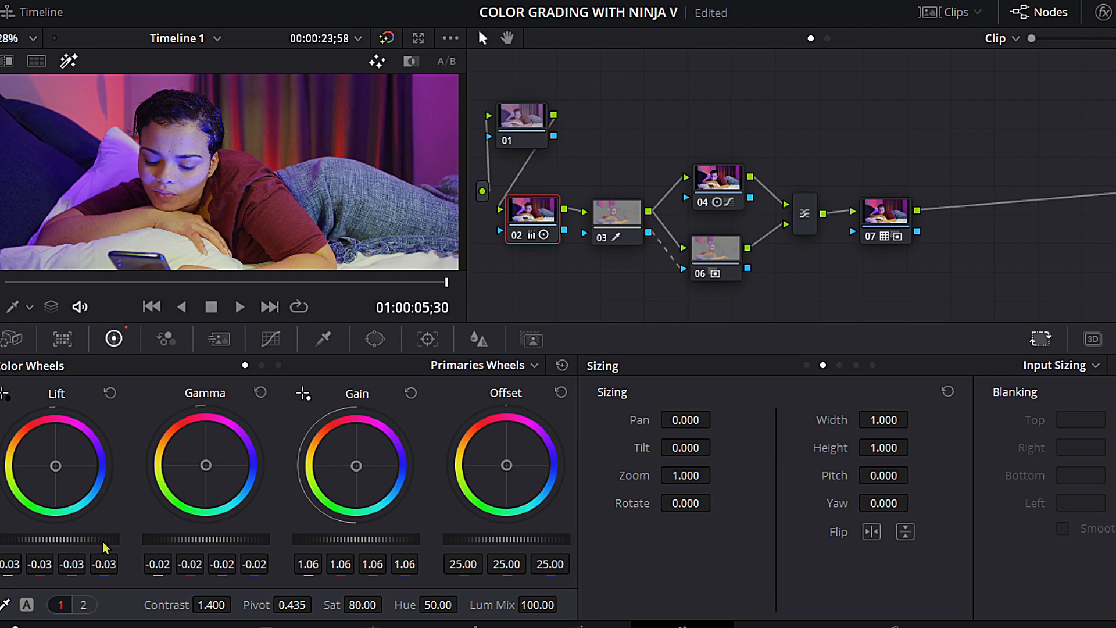
mouse_move(96, 546)
mouse_down()
mouse_move(69, 545)
mouse_move(105, 545)
mouse_move(86, 545)
mouse_up()
Step: Turn off the Highlight preview with node 03 selected, and reselect node 07
click(898, 217)
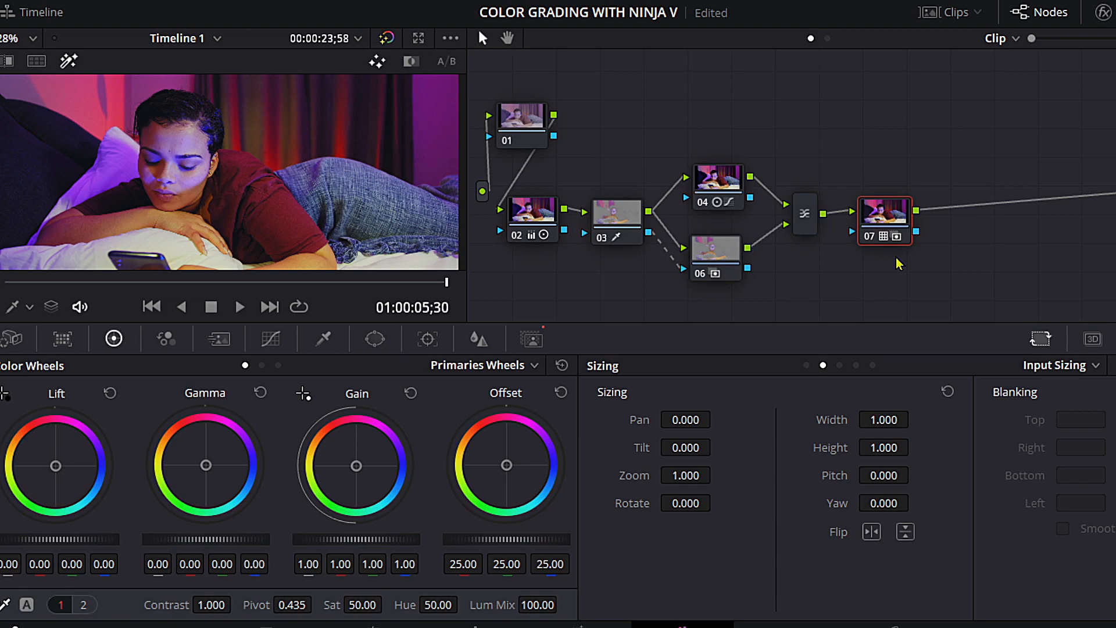
click(627, 243)
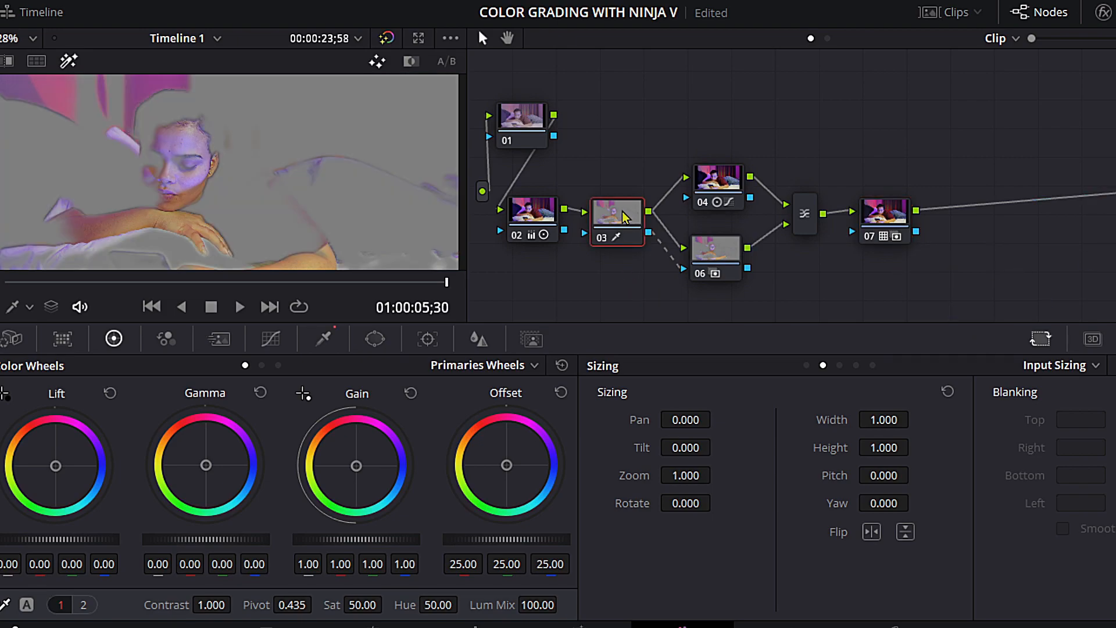
click(75, 57)
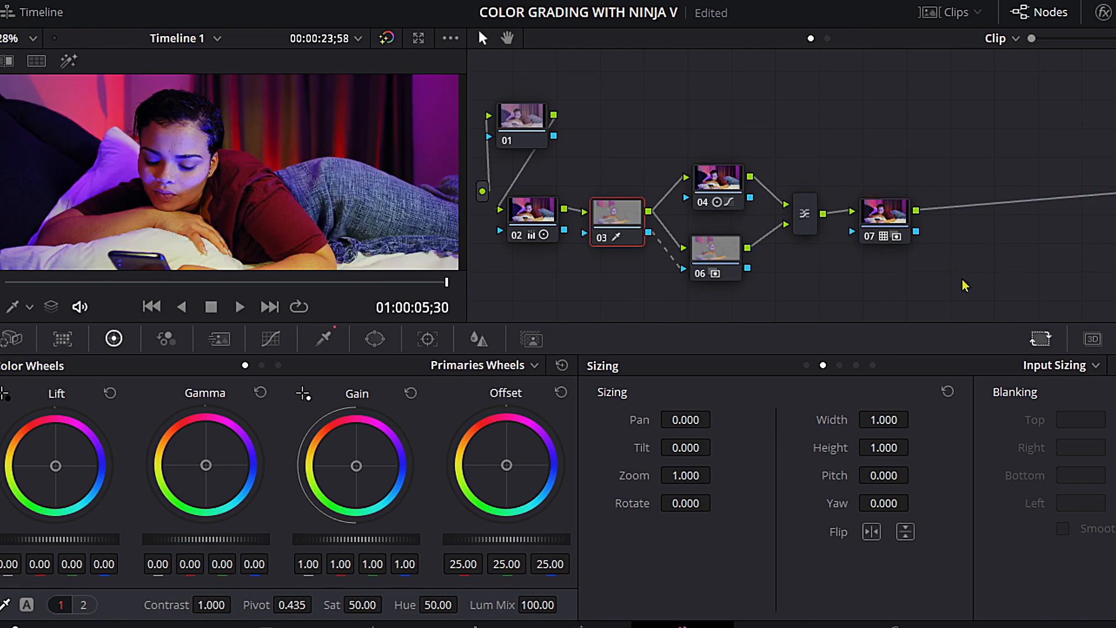
click(898, 224)
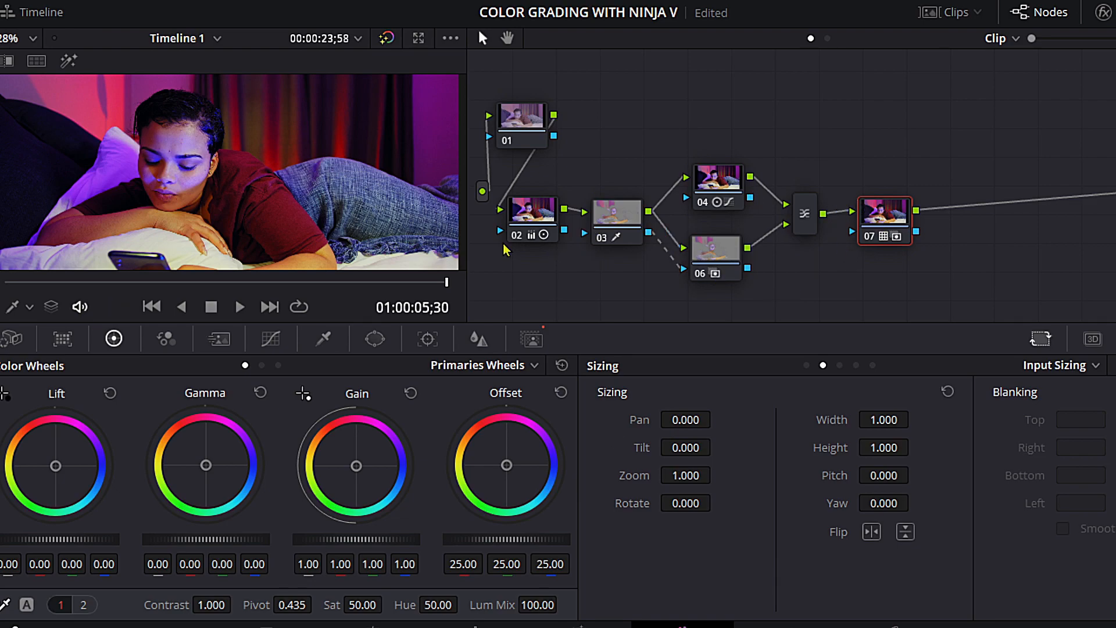
Step: Inspect the grade up close in the enlarged viewer and scrub the clip back to 01:00:00;23
key(alt+f)
scroll(503, 244, up, 5)
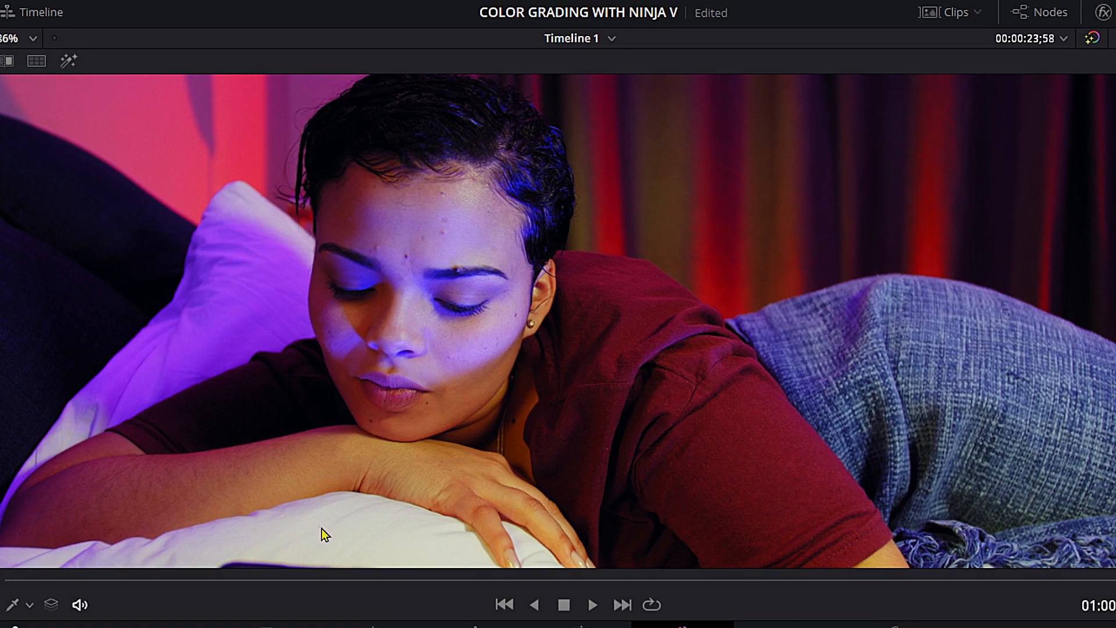
drag(312, 591, 85, 607)
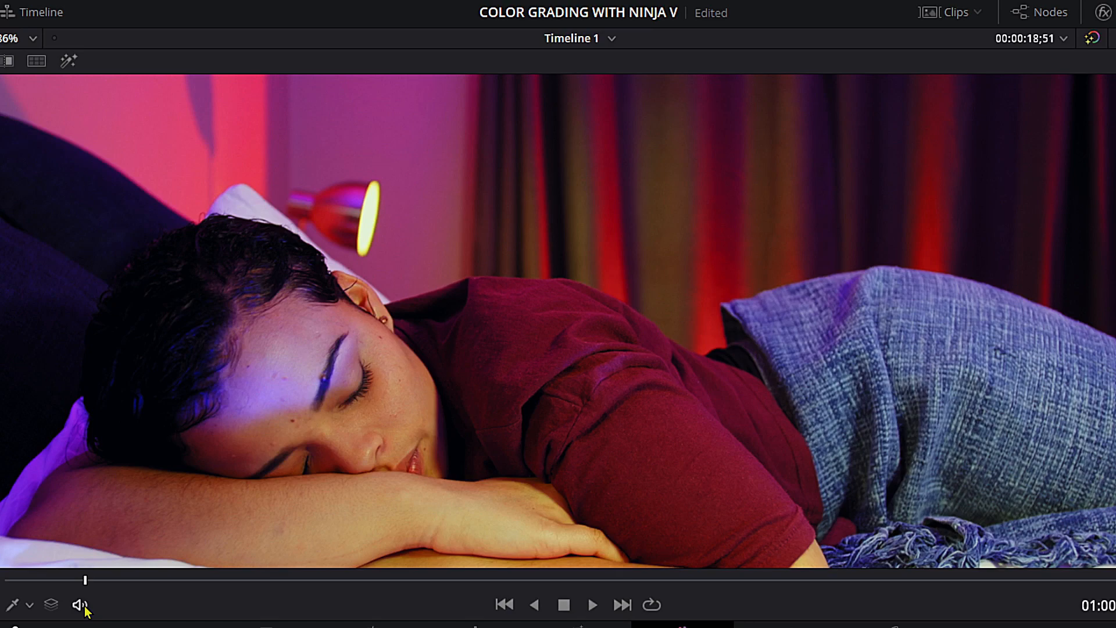
key(alt+f)
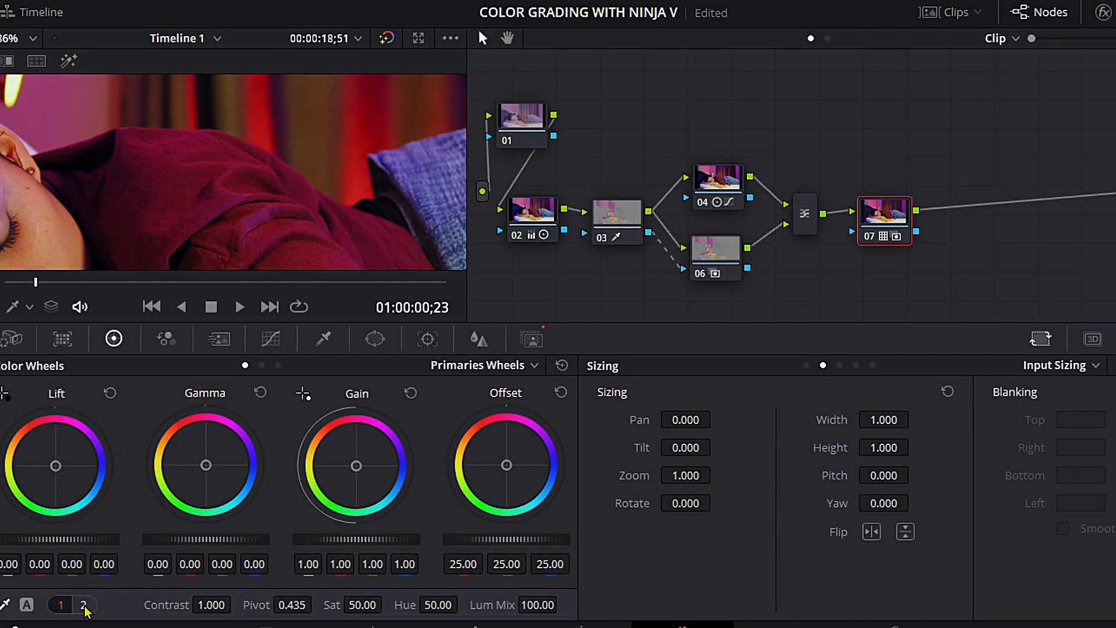
scroll(274, 201, down, 2)
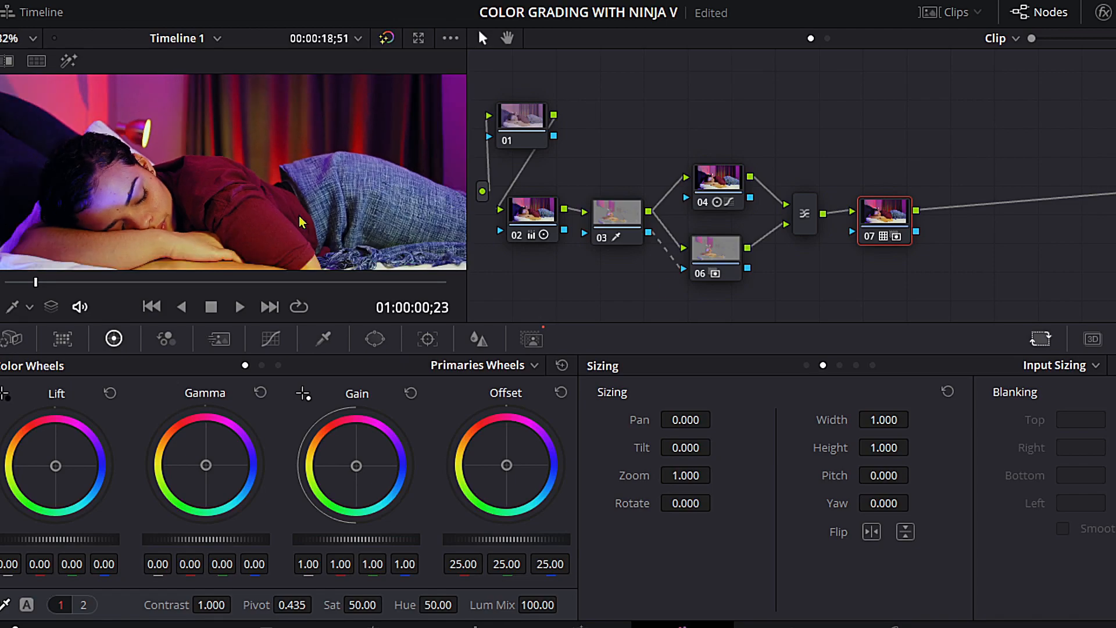
Step: Add a serial node after node 07, place it below node 02, and shift node 07 below the layer mixer
drag(893, 224, 879, 238)
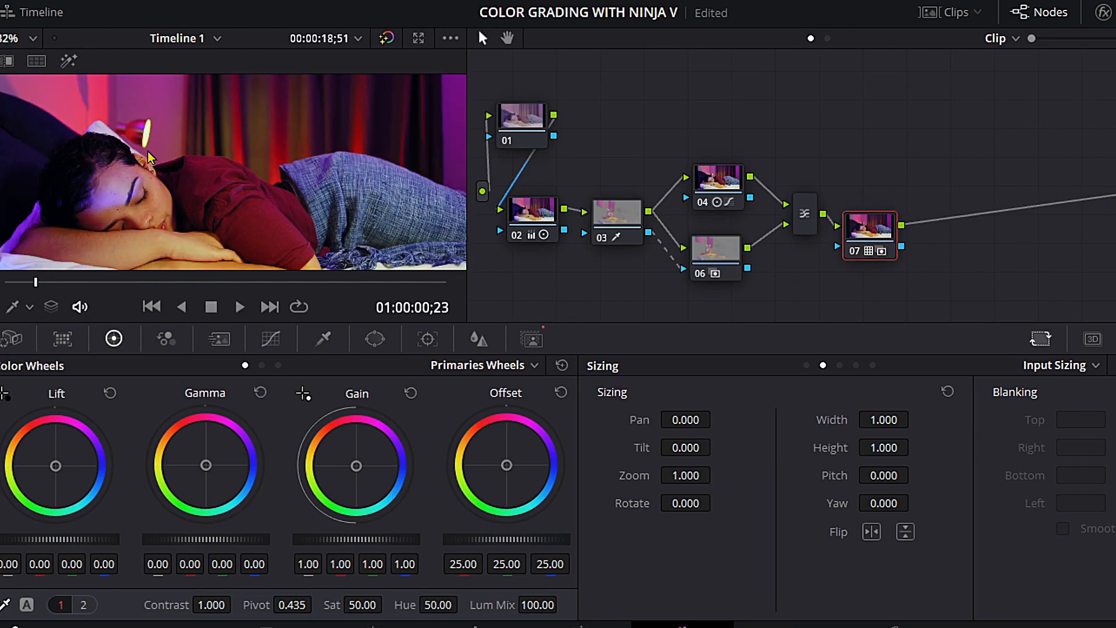
right_click(868, 230)
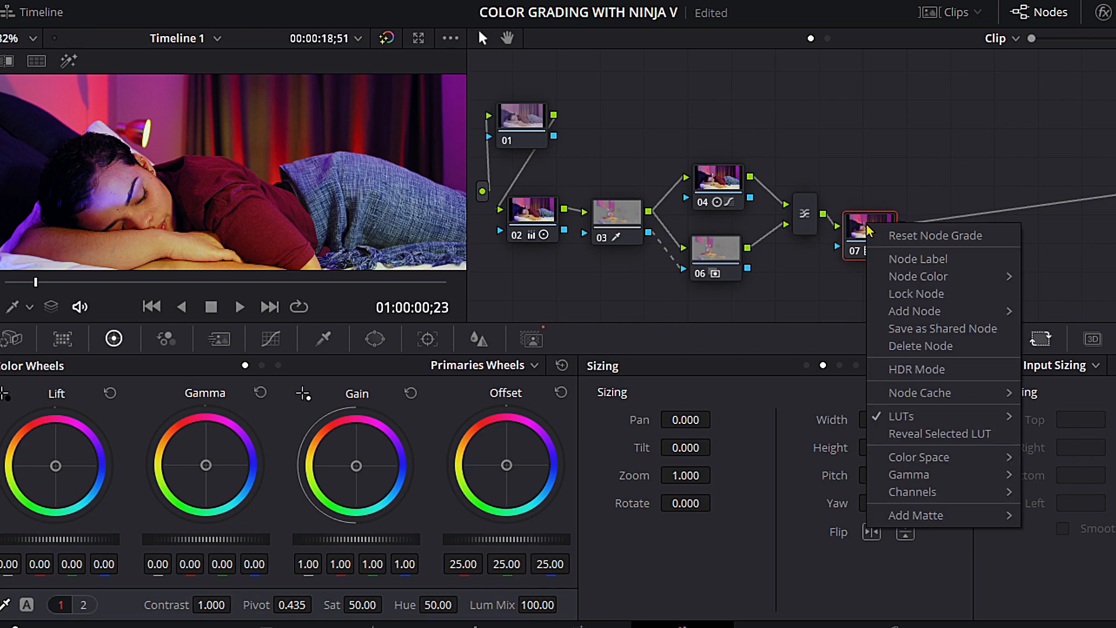
mouse_move(924, 317)
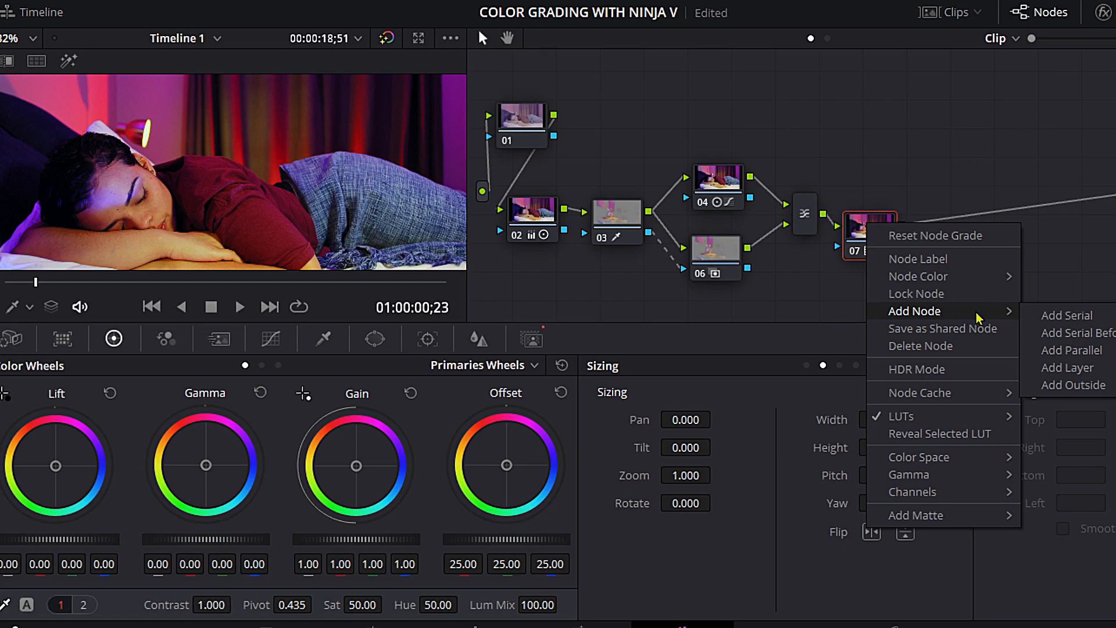
click(1054, 314)
drag(954, 236, 527, 307)
drag(873, 245, 838, 281)
click(540, 282)
Step: Find the Glow effect in the effects library, apply it to node 08, and close the library
click(1102, 12)
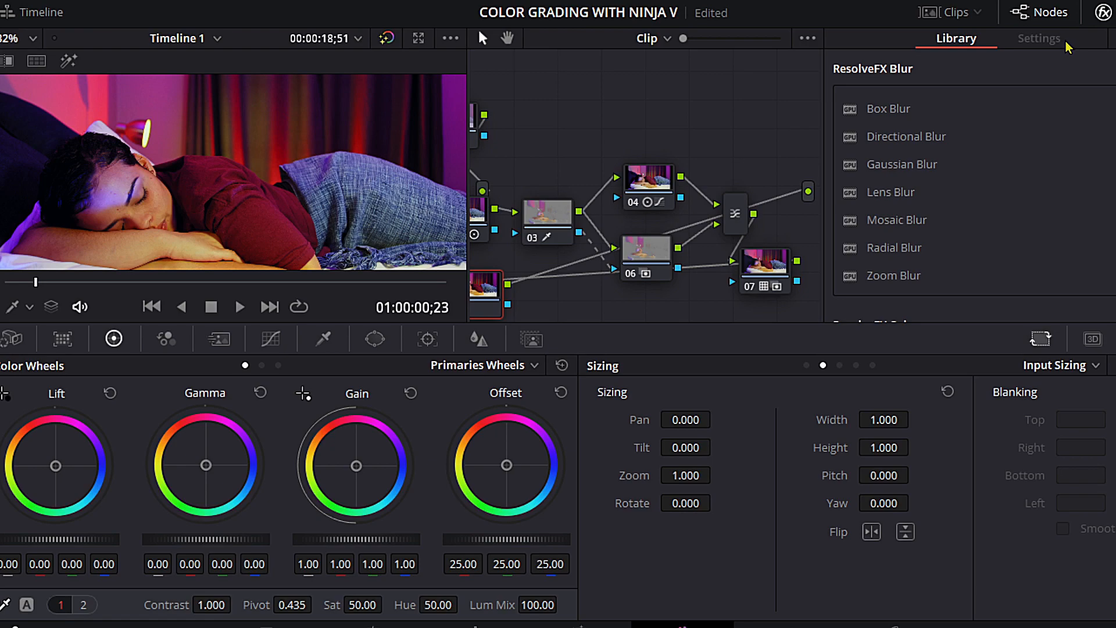
click(1109, 39)
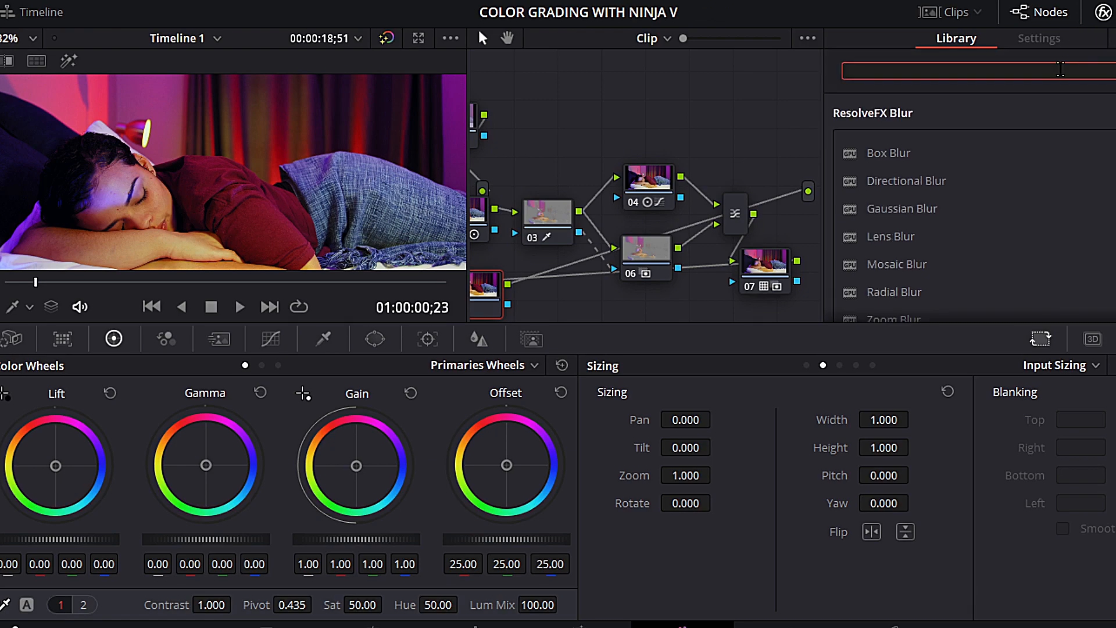
text(G)
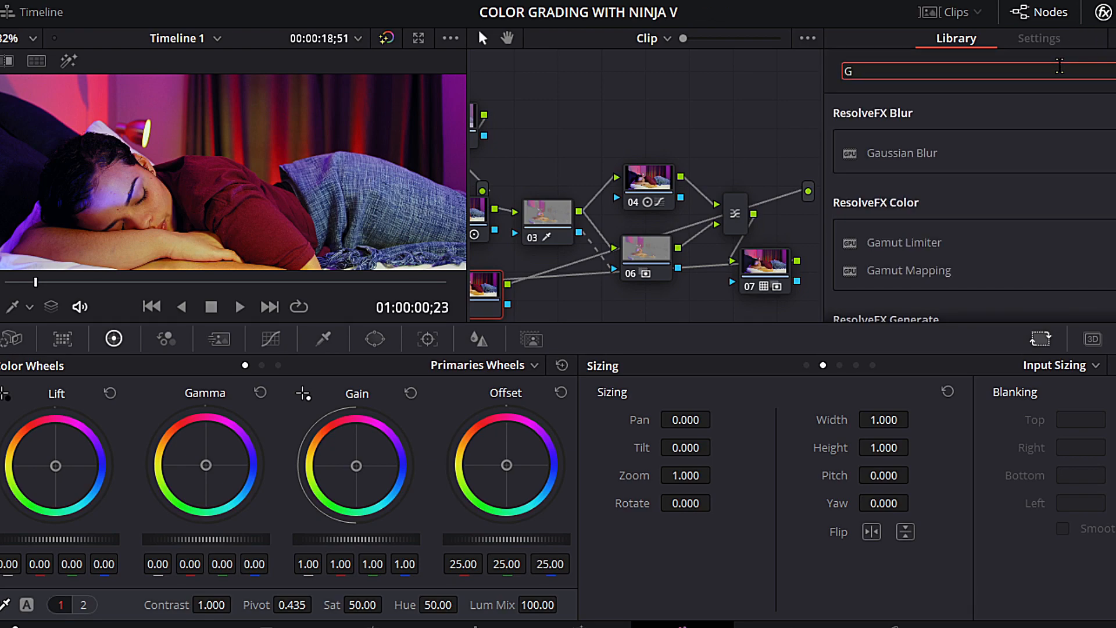
text(LOW)
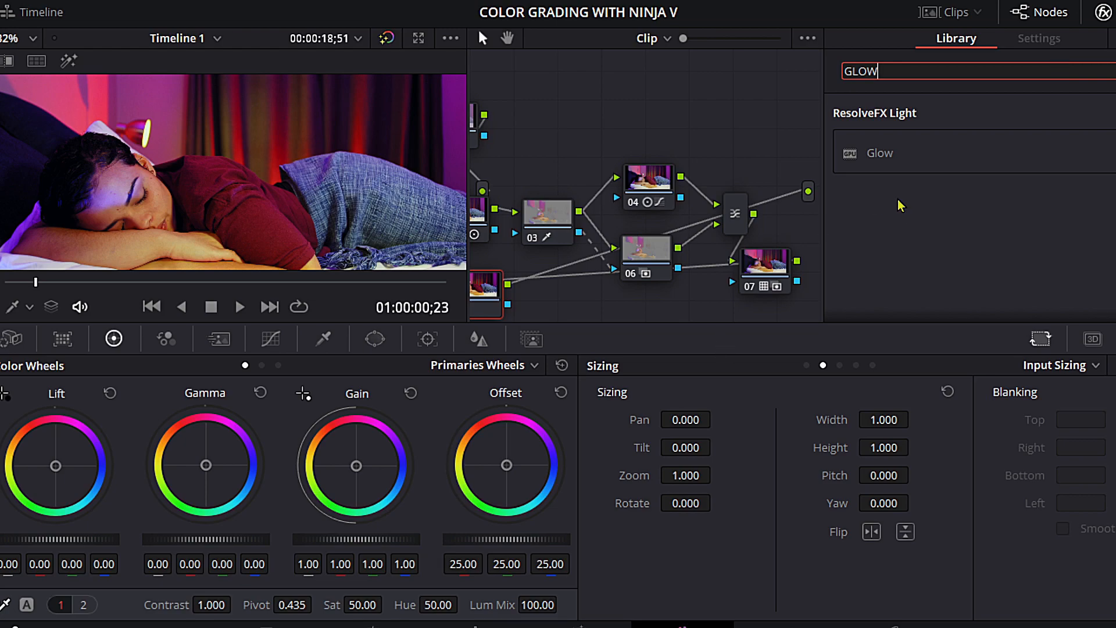
drag(849, 152, 493, 301)
click(1104, 12)
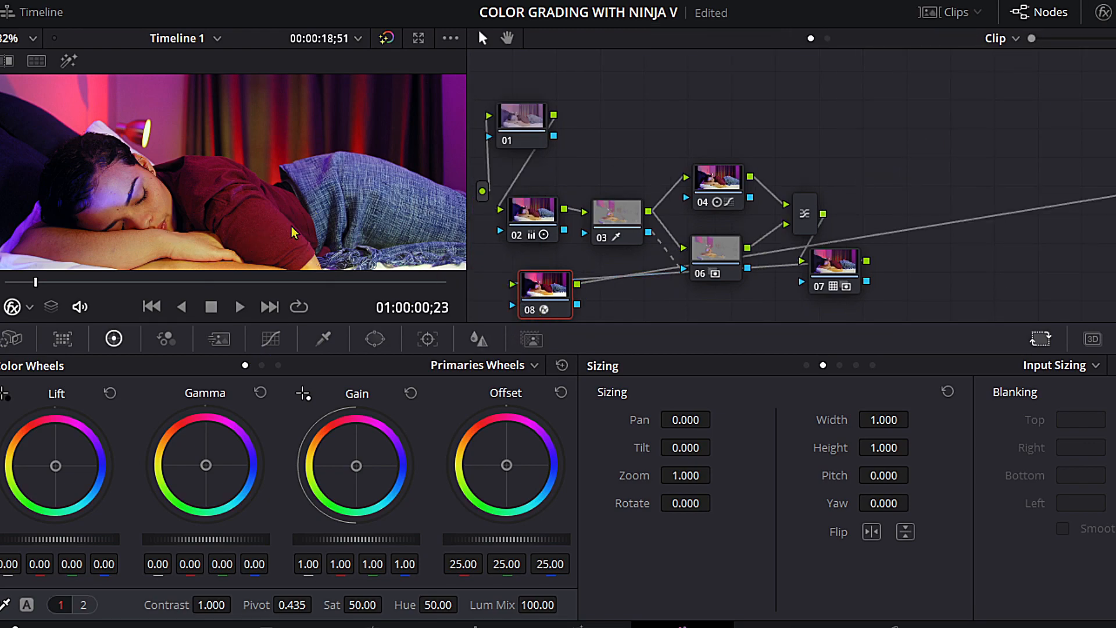
Step: Compare the enlarged image with node 08's Glow switched off and on several times, leaving the node enabled
key(alt+f)
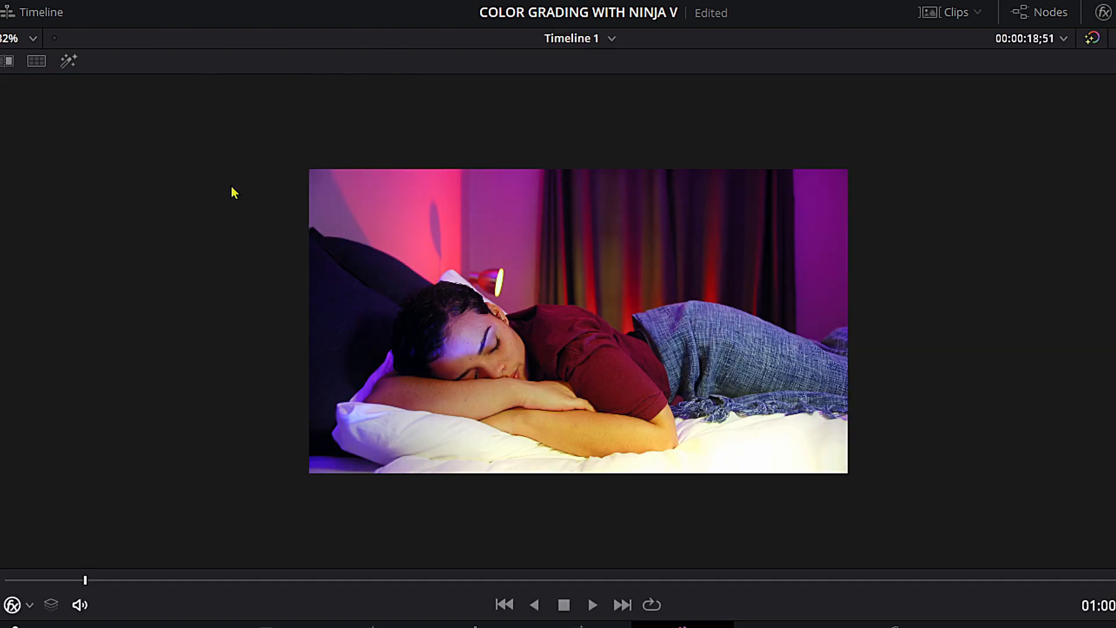
scroll(330, 478, up, 2)
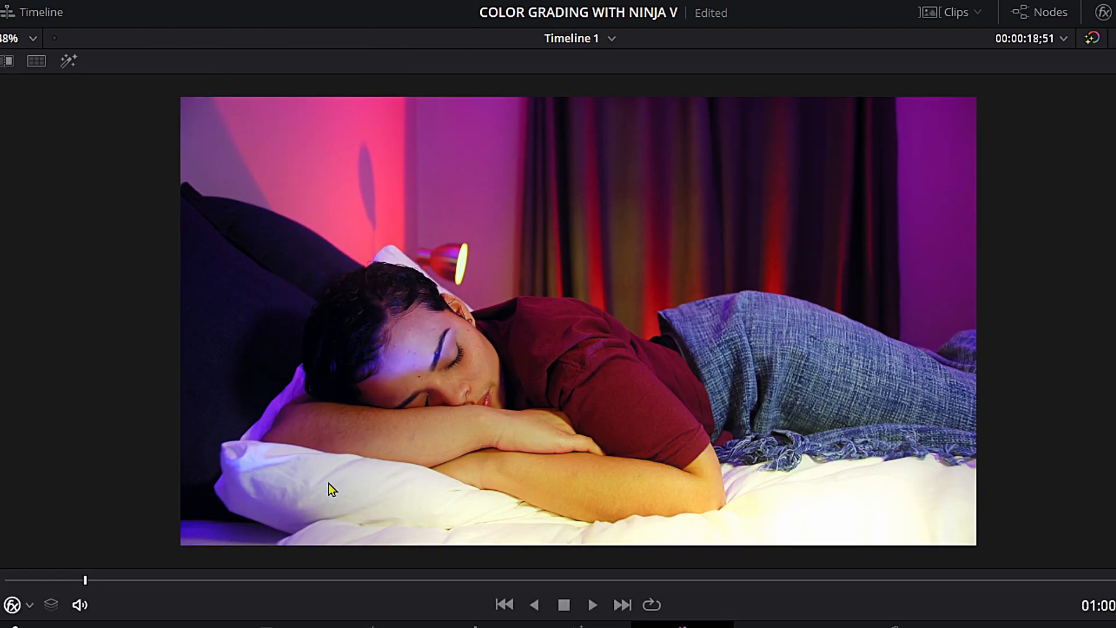
key(ctrl+d)
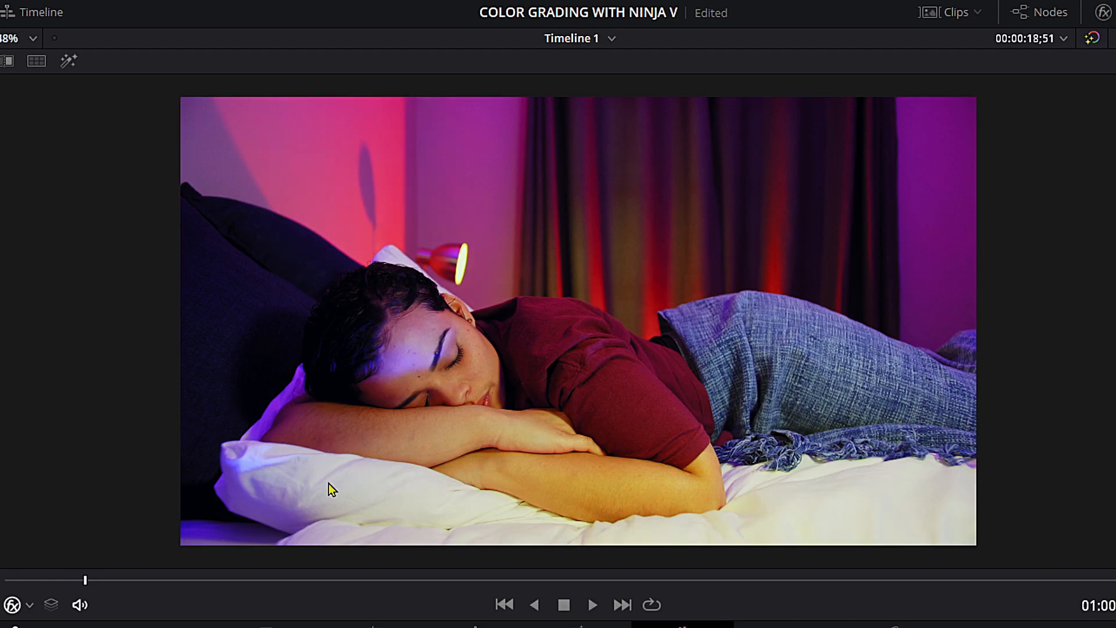
key(ctrl+d)
key(ctrl+d)
key(ctrl+d)
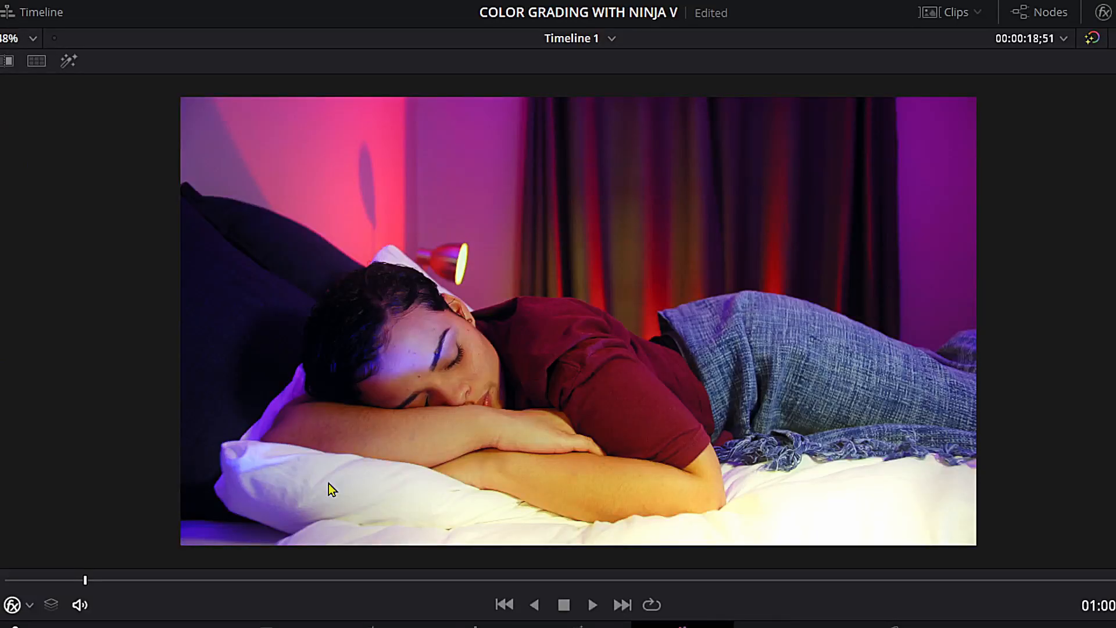
key(ctrl+d)
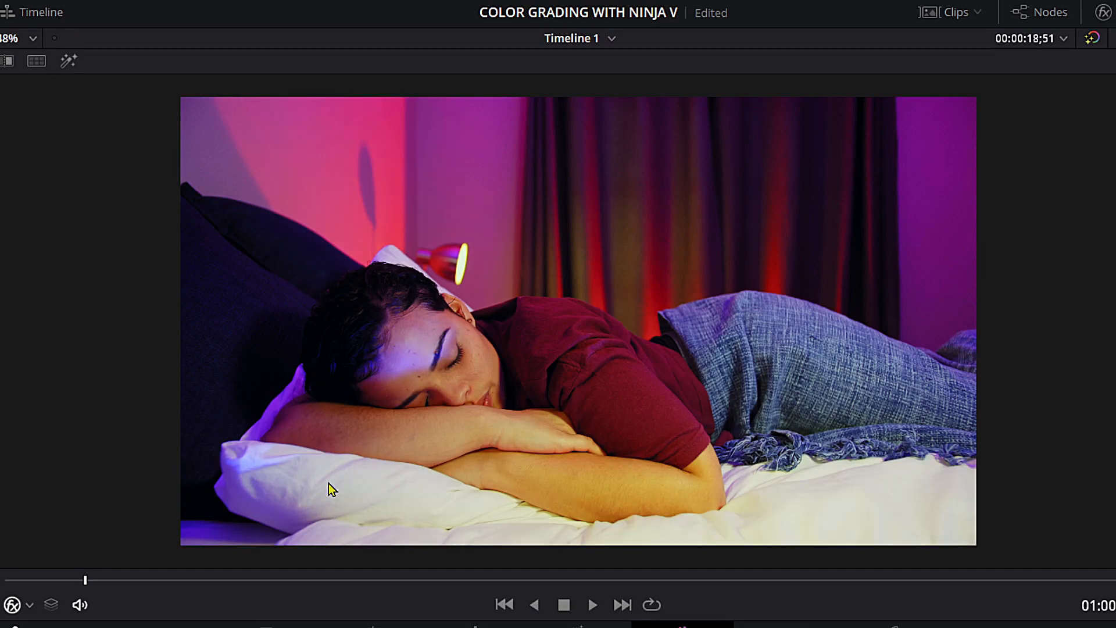
key(ctrl+d)
key(ctrl+d)
key(ctrl+d)
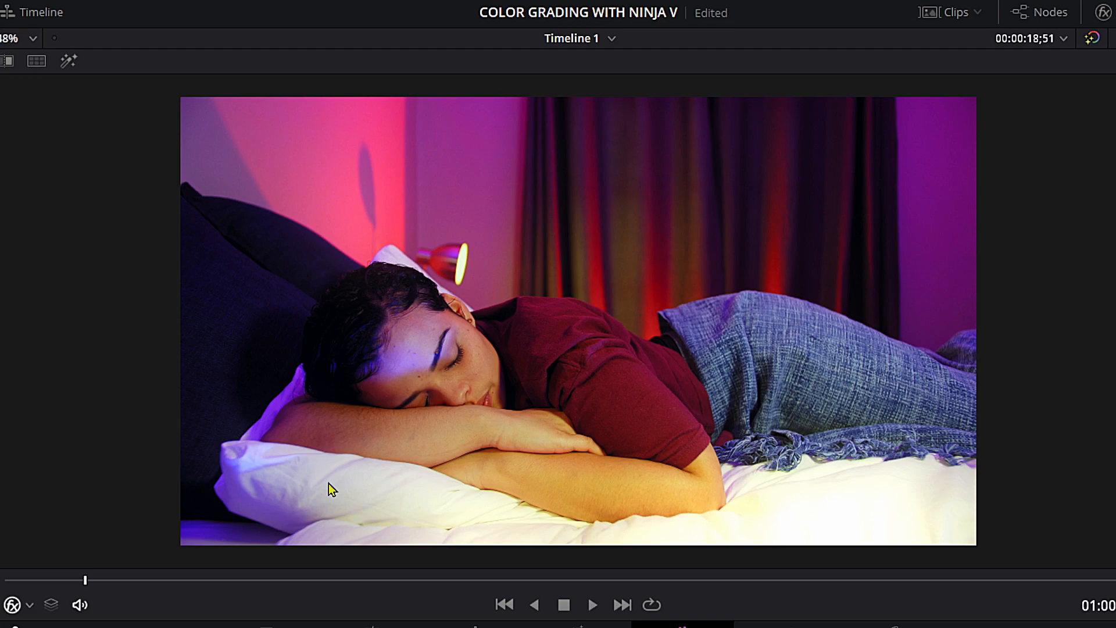
key(alt+f)
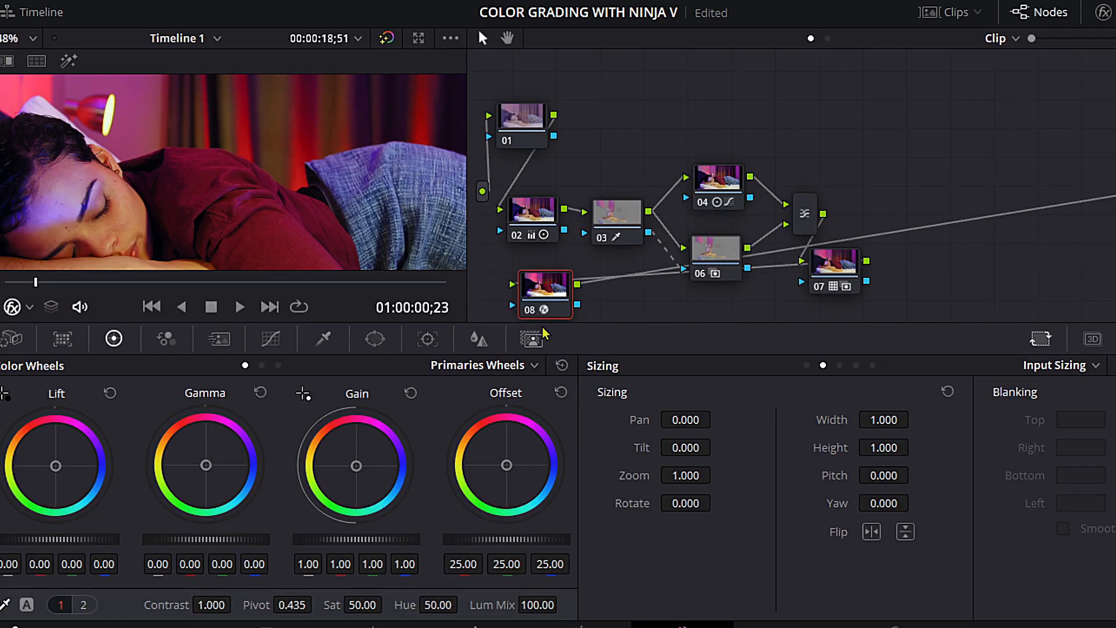
Step: Set node 08's Glow to a Shine Threshold of about 0.592 and a Spread of about 0.796, and close the effect settings
drag(548, 302, 549, 301)
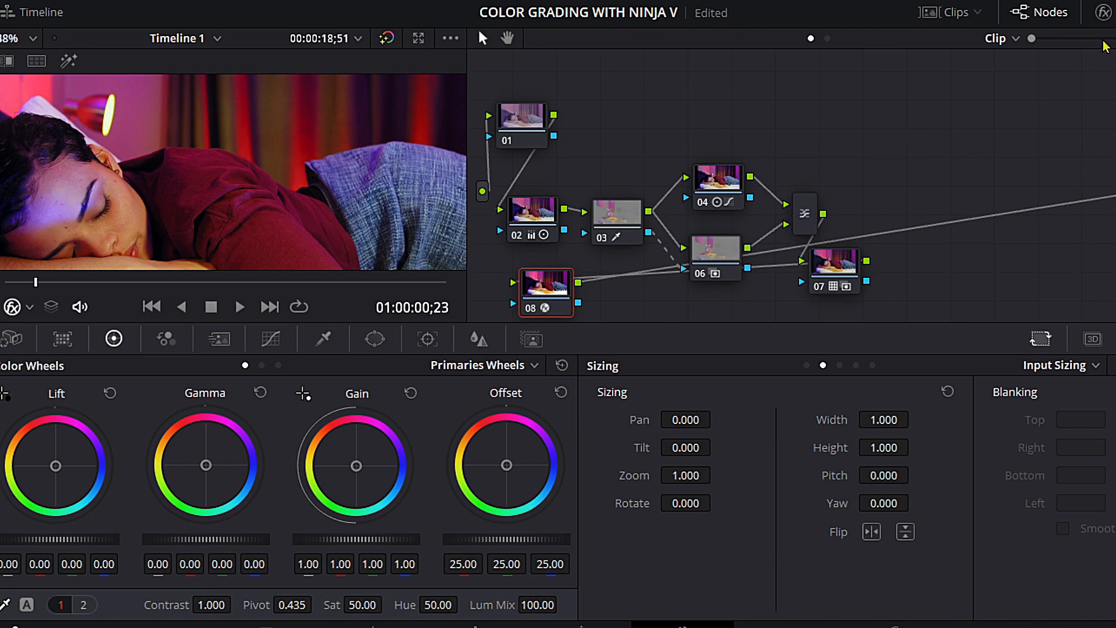
click(1103, 12)
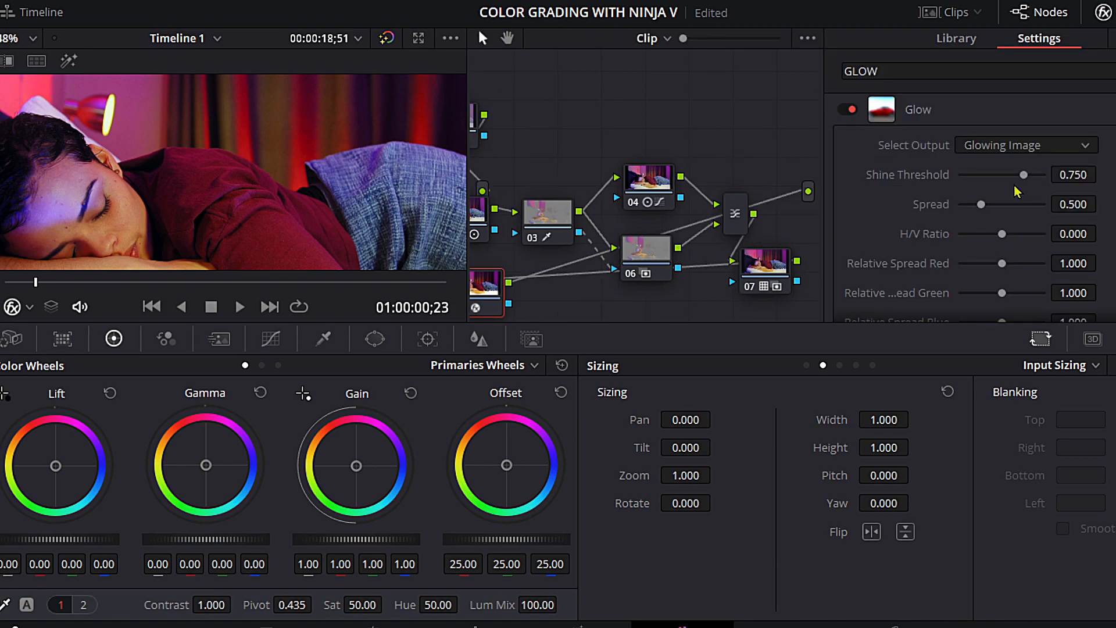
drag(1025, 179, 994, 191)
key(alt+f)
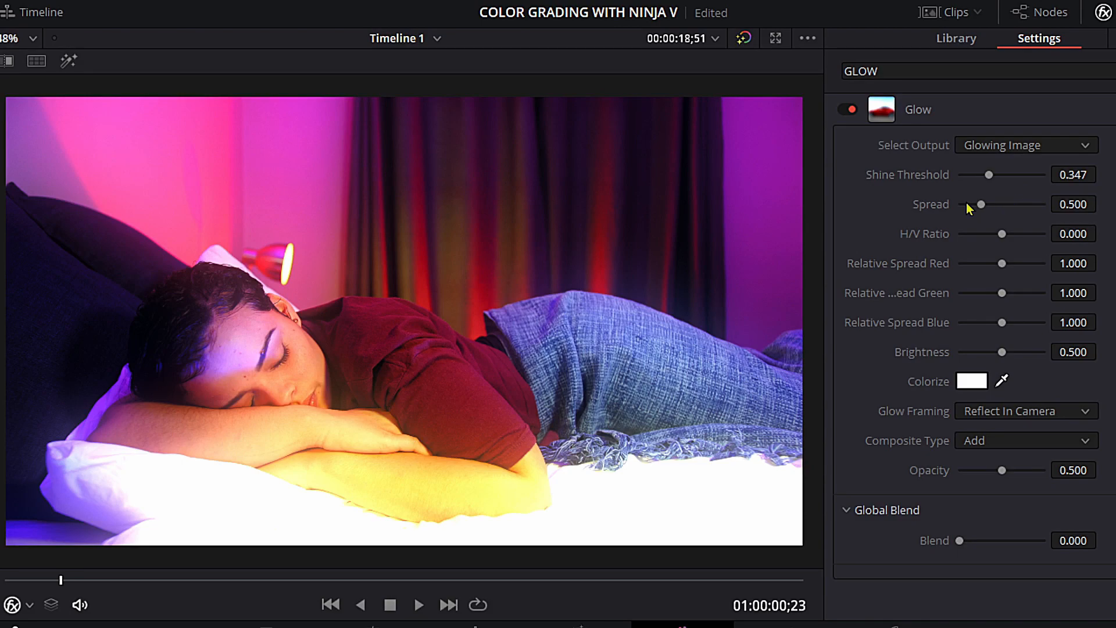
drag(998, 182, 995, 225)
mouse_move(1015, 182)
mouse_down()
mouse_move(999, 183)
mouse_move(1037, 192)
mouse_move(1012, 194)
mouse_up()
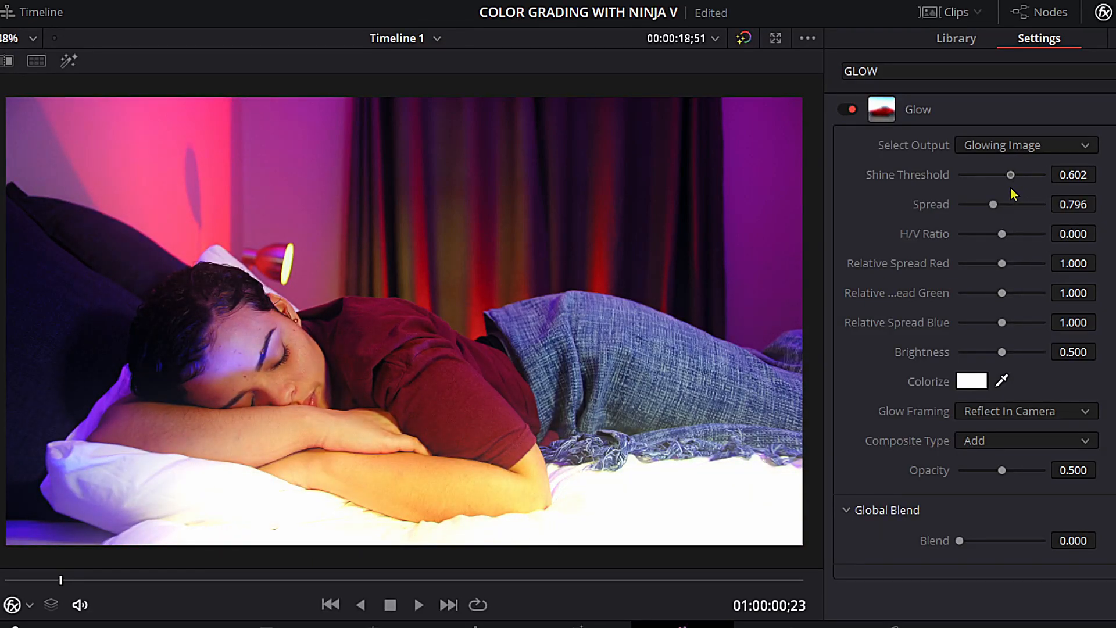
drag(1011, 187, 1010, 189)
key(alt+f)
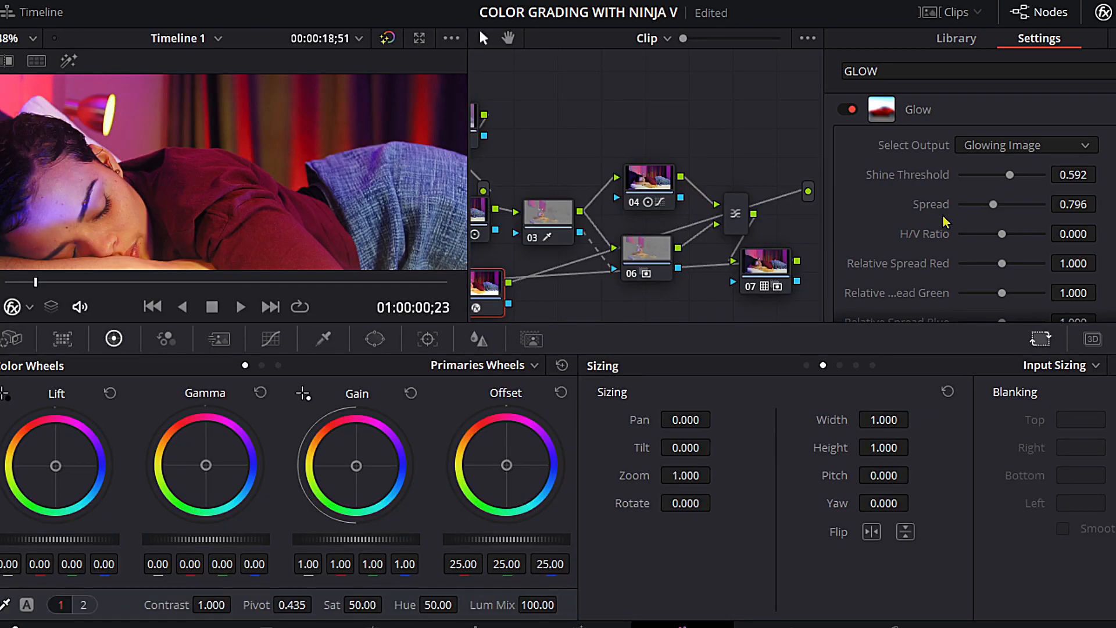
click(1104, 13)
Step: Disable and re-enable node 08 to compare the adjusted Glow in the enlarged viewer
click(533, 312)
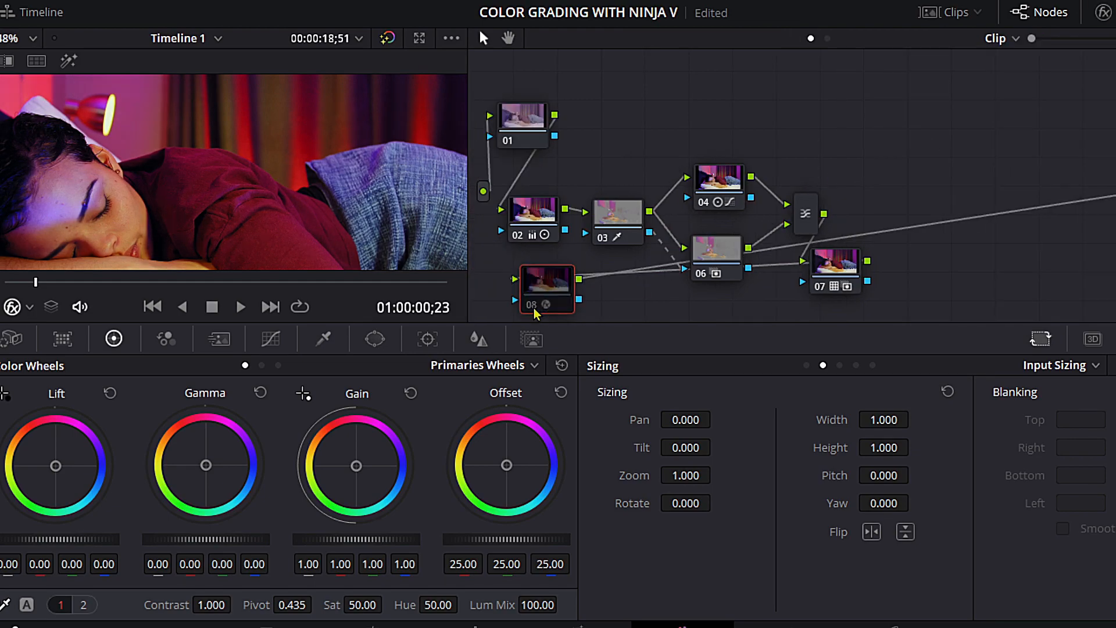
key(alt+f)
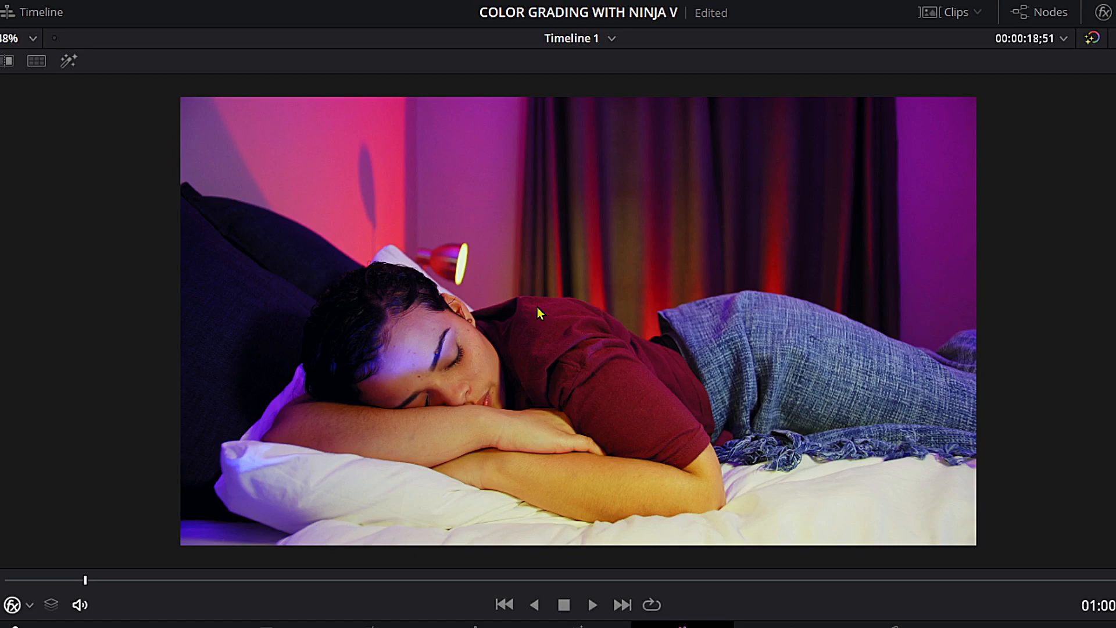
key(ctrl+d)
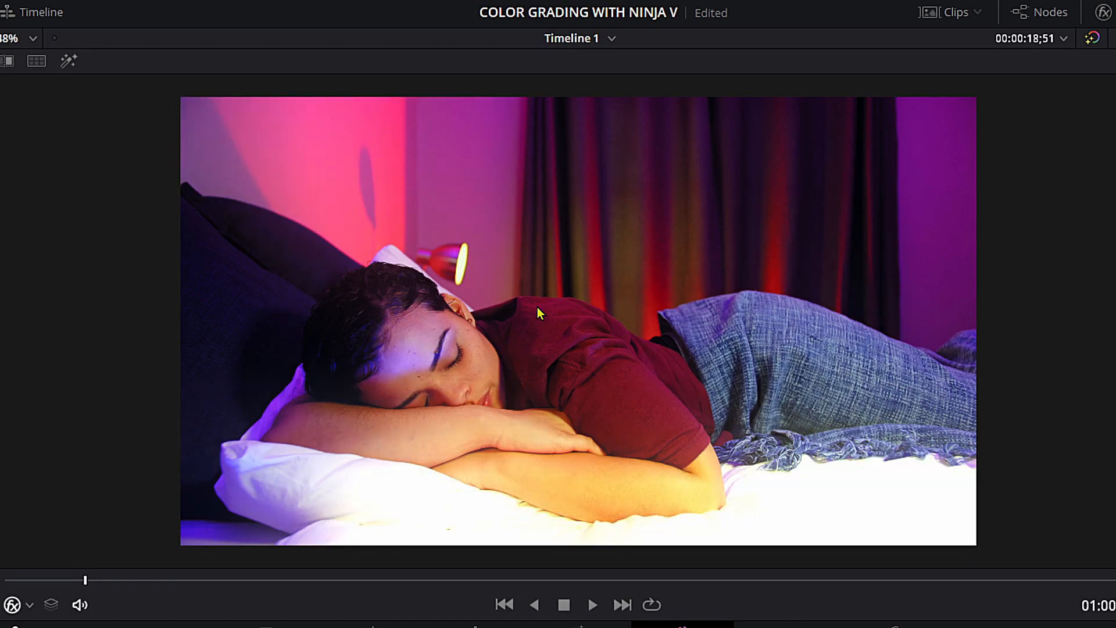